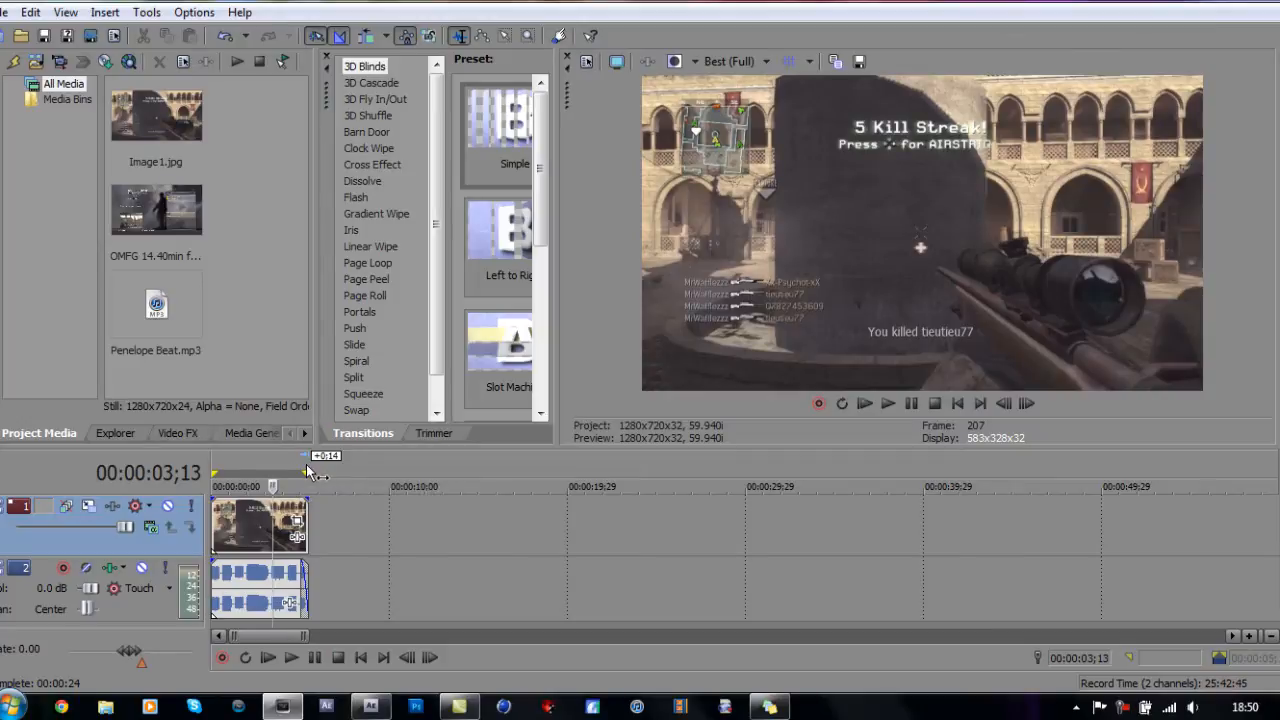
pyautogui.click(270, 535)
pyautogui.click(232, 541)
pyautogui.click(266, 526)
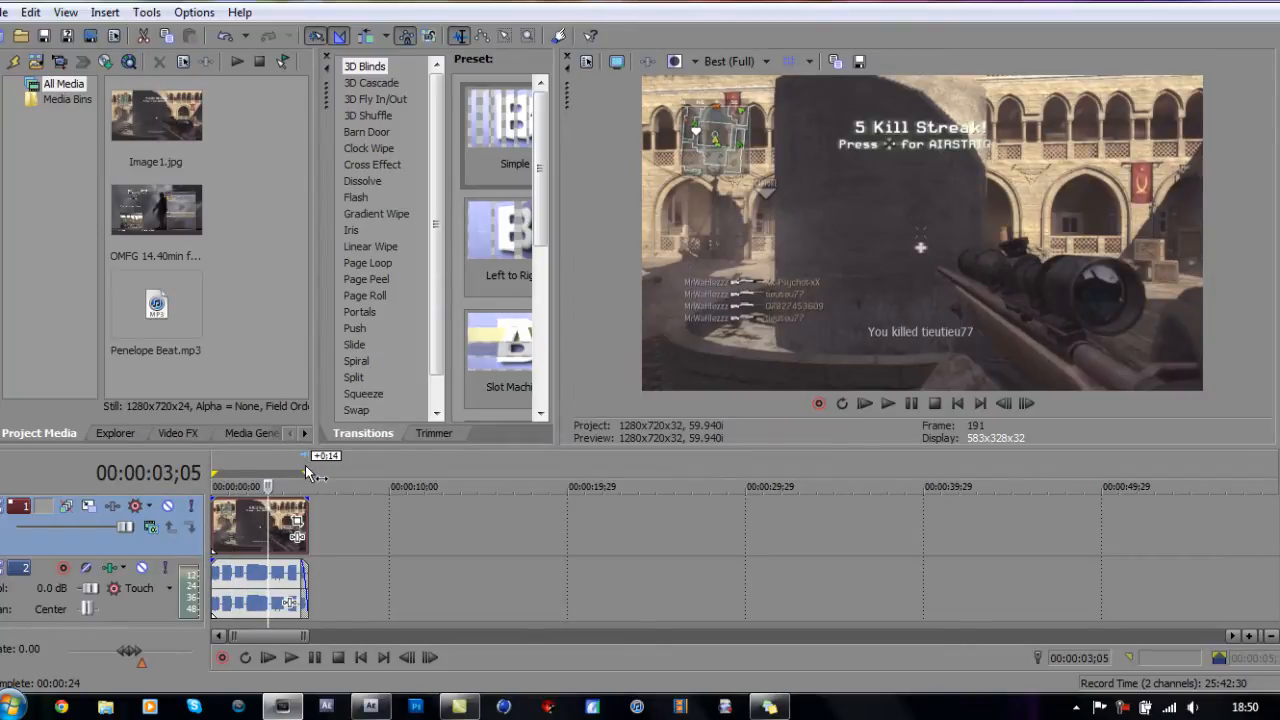
pyautogui.click(234, 587)
pyautogui.click(268, 587)
pyautogui.click(300, 587)
pyautogui.click(258, 587)
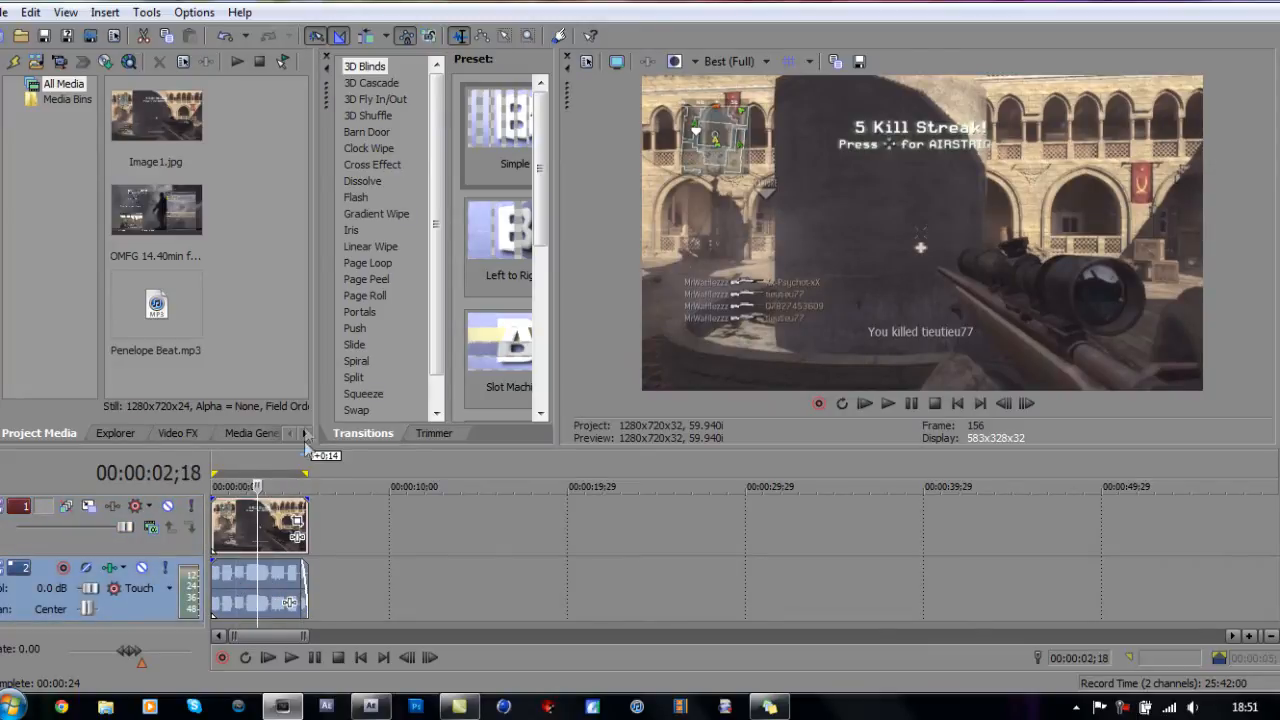
# Mark the clip's full length as the loop region and review the Render As settings without rendering.
pyautogui.doubleClick(258, 587)
pyautogui.click(5, 12)
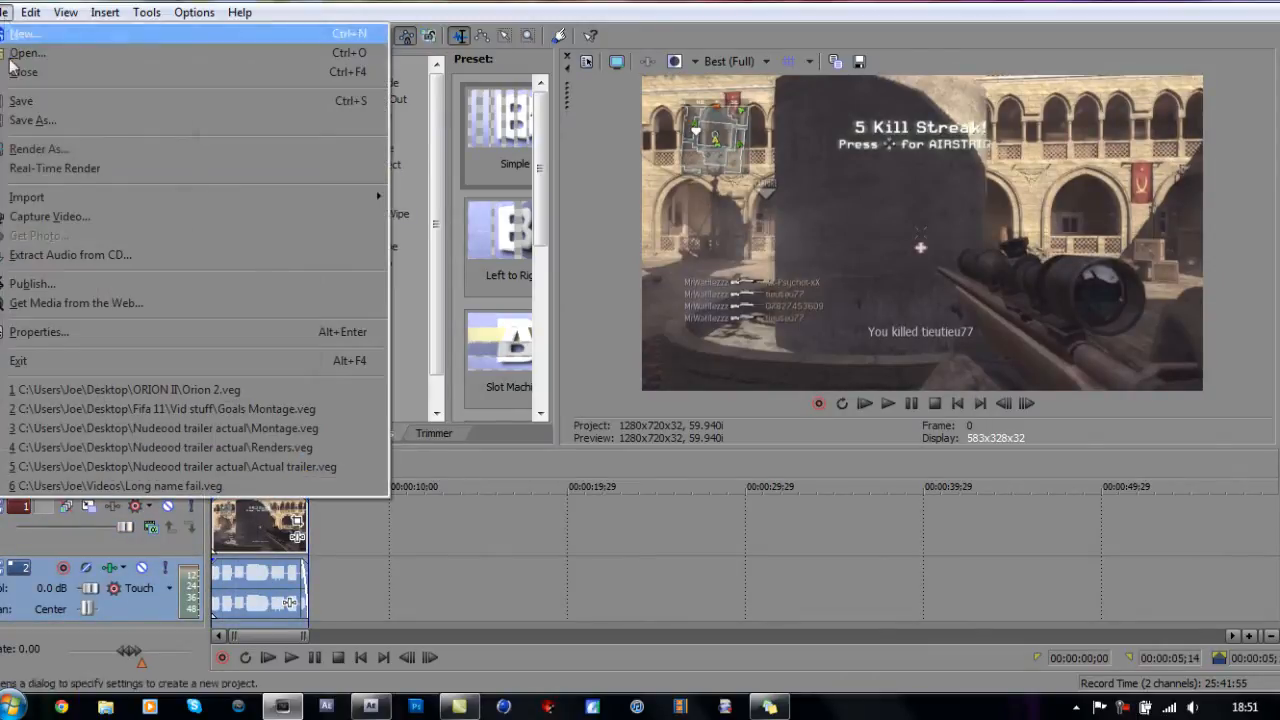
pyautogui.click(40, 150)
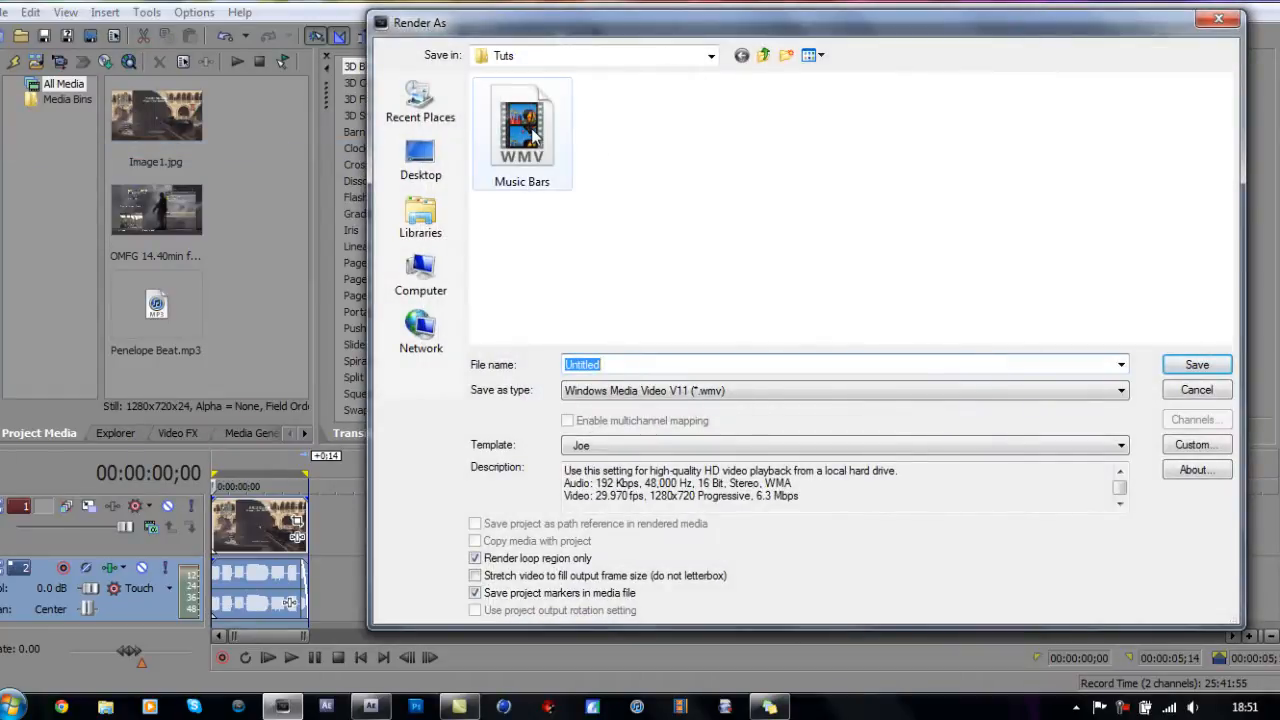
pyautogui.click(1195, 390)
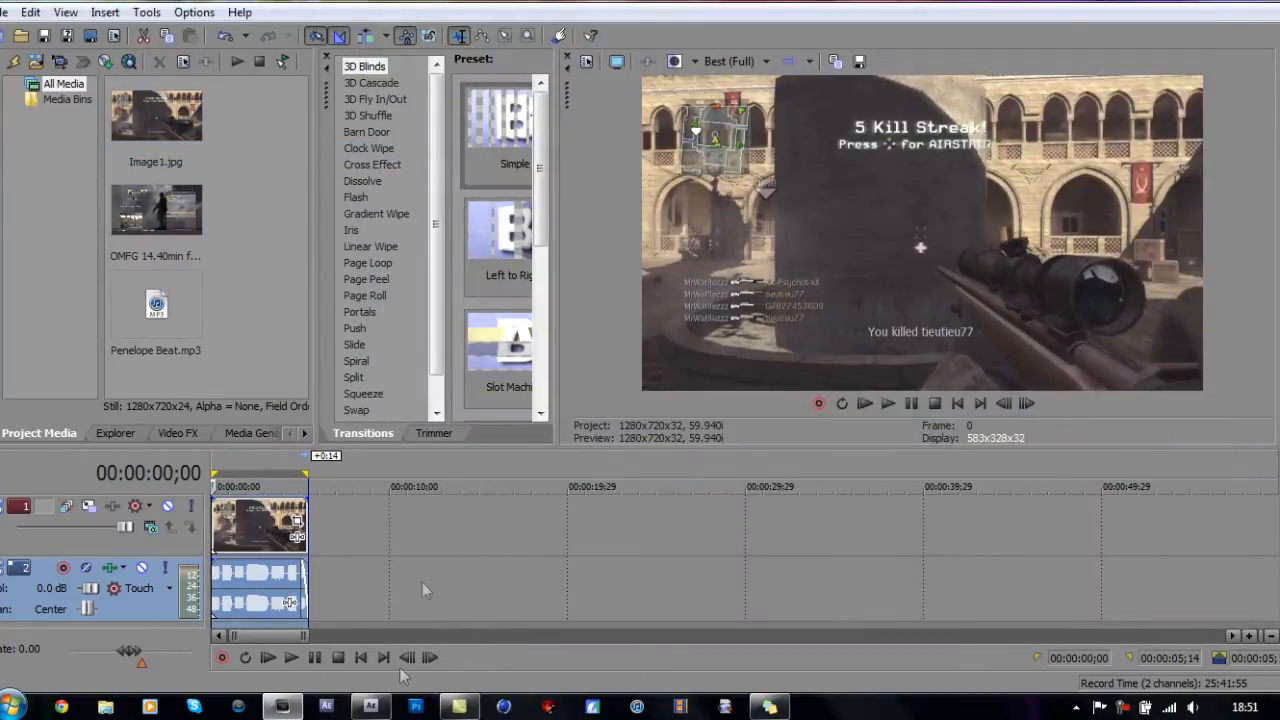
# Switch to After Effects, import Music Bars.wmv from the desktop's Tuts folder, and create a composition from it.
pyautogui.click(371, 706)
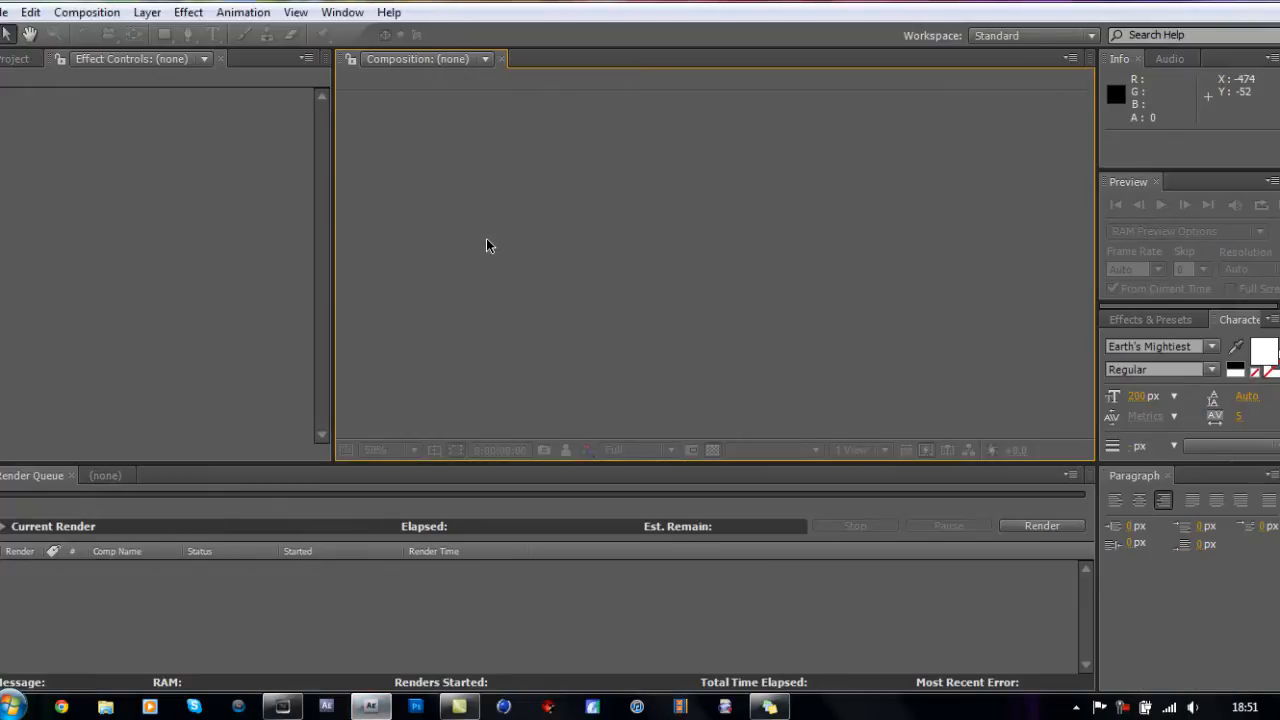
pyautogui.hotkey('ctrl', 'i')
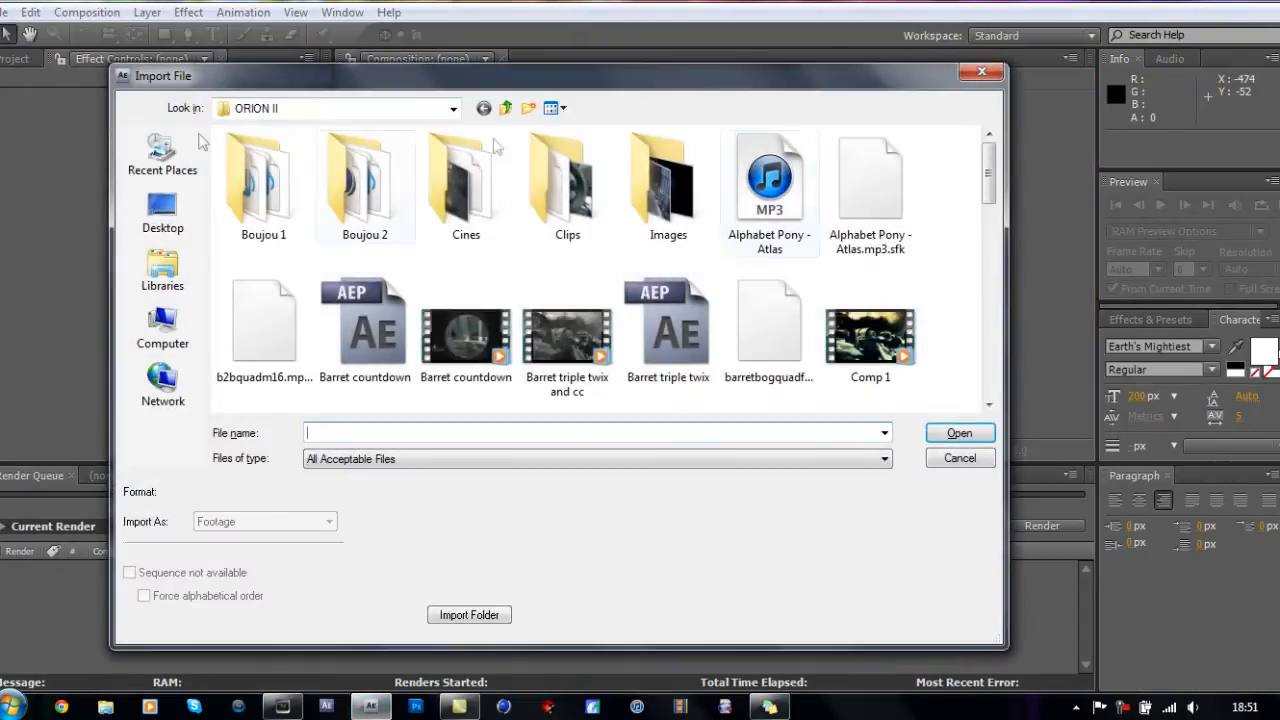
pyautogui.click(160, 212)
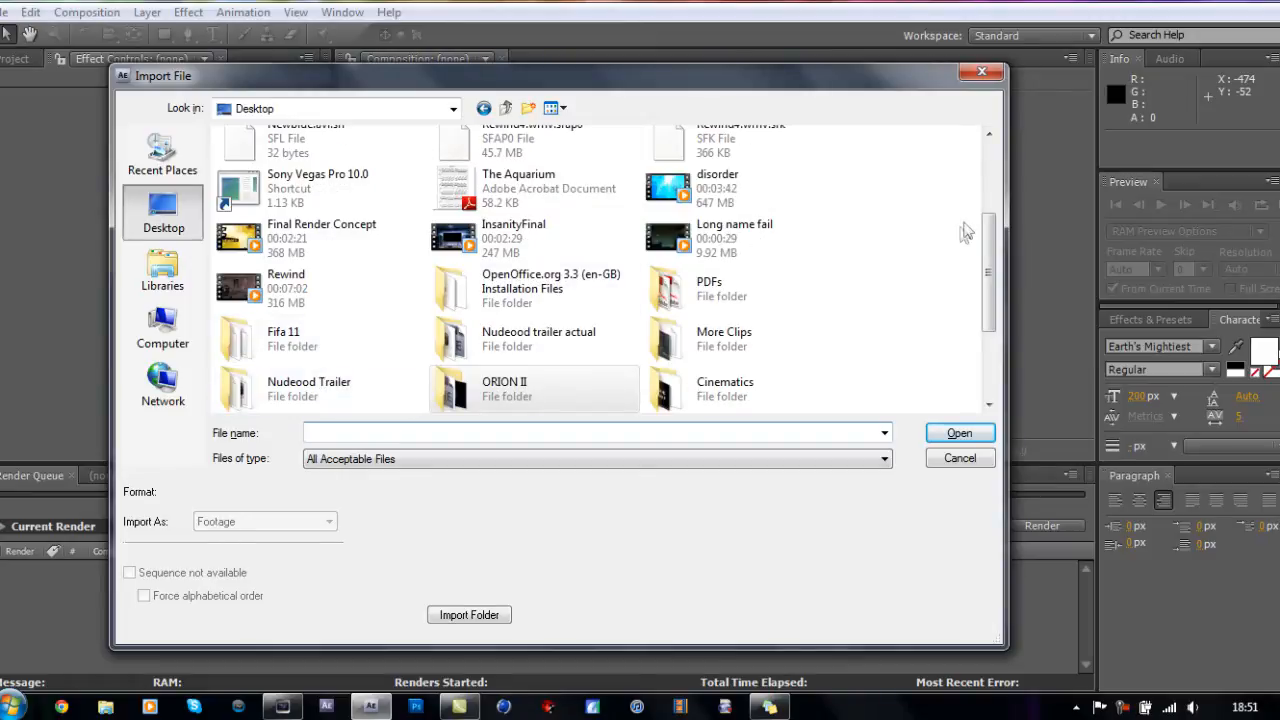
pyautogui.moveTo(988, 255); pyautogui.dragTo(984, 322)
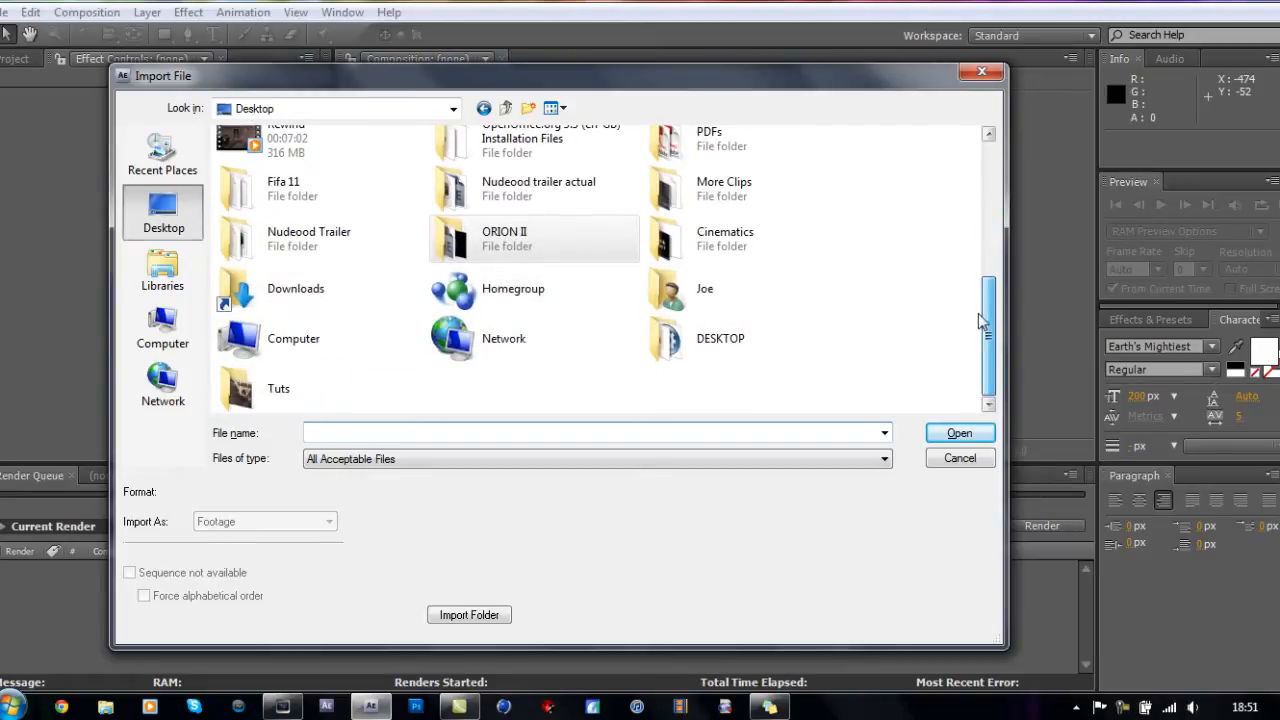
pyautogui.doubleClick(349, 392)
pyautogui.doubleClick(365, 195)
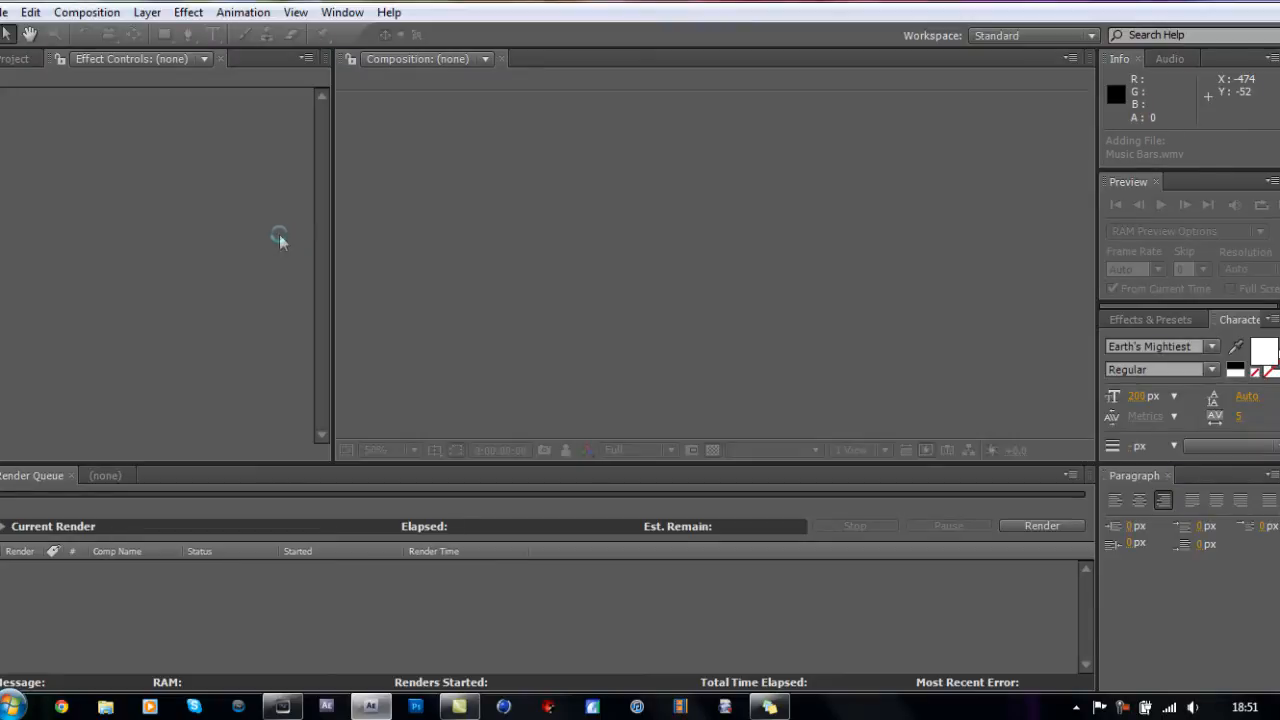
pyautogui.moveTo(62, 232); pyautogui.dragTo(631, 306)
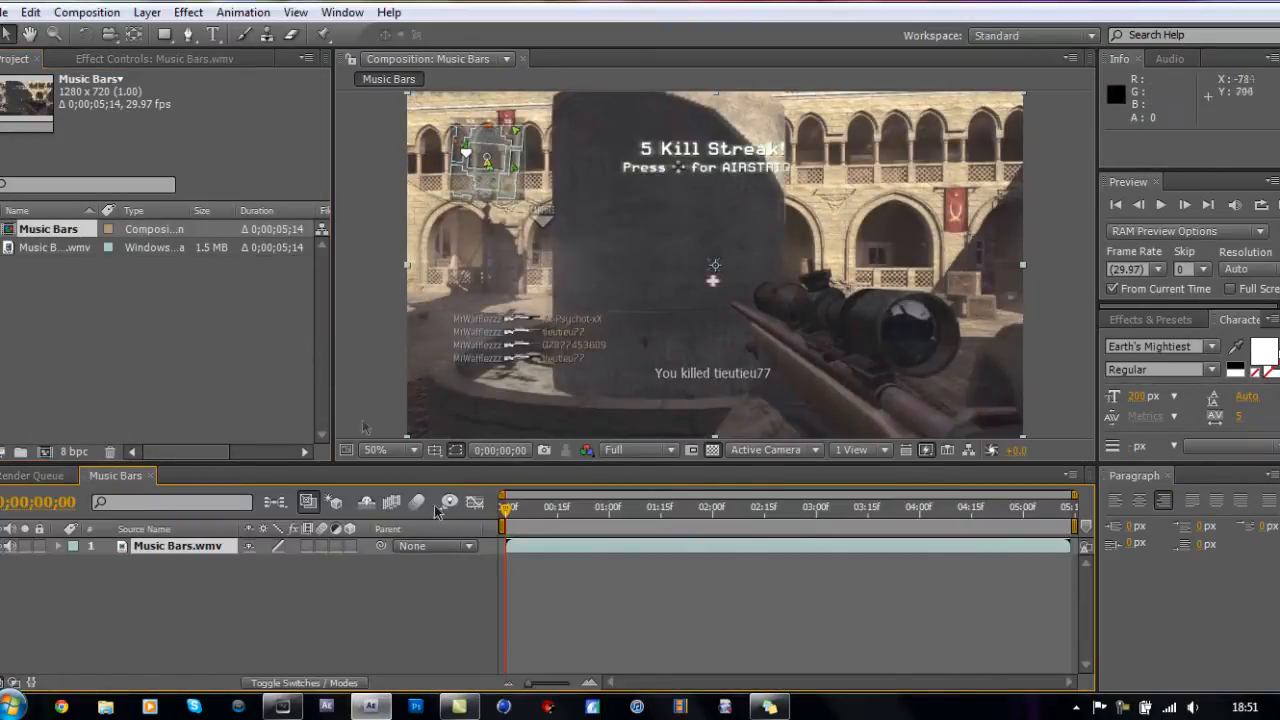
pyautogui.moveTo(505, 512)
pyautogui.mouseDown()
pyautogui.moveTo(1015, 512)
pyautogui.moveTo(897, 525)
pyautogui.moveTo(700, 510)
pyautogui.moveTo(487, 530)
pyautogui.mouseUp()
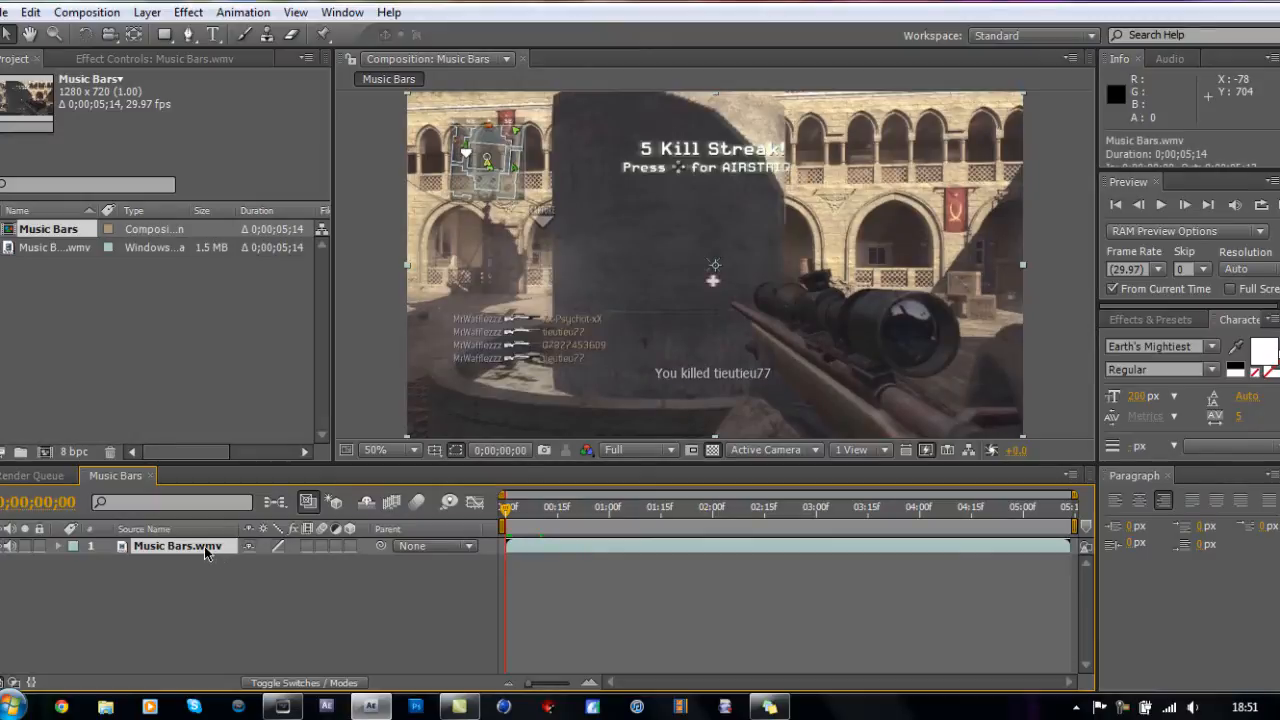
# Inspect the audio waveform of the Music Bars.wmv layer in the timeline, and collapse the layer again.
pyautogui.press('l')
pyautogui.press('l')
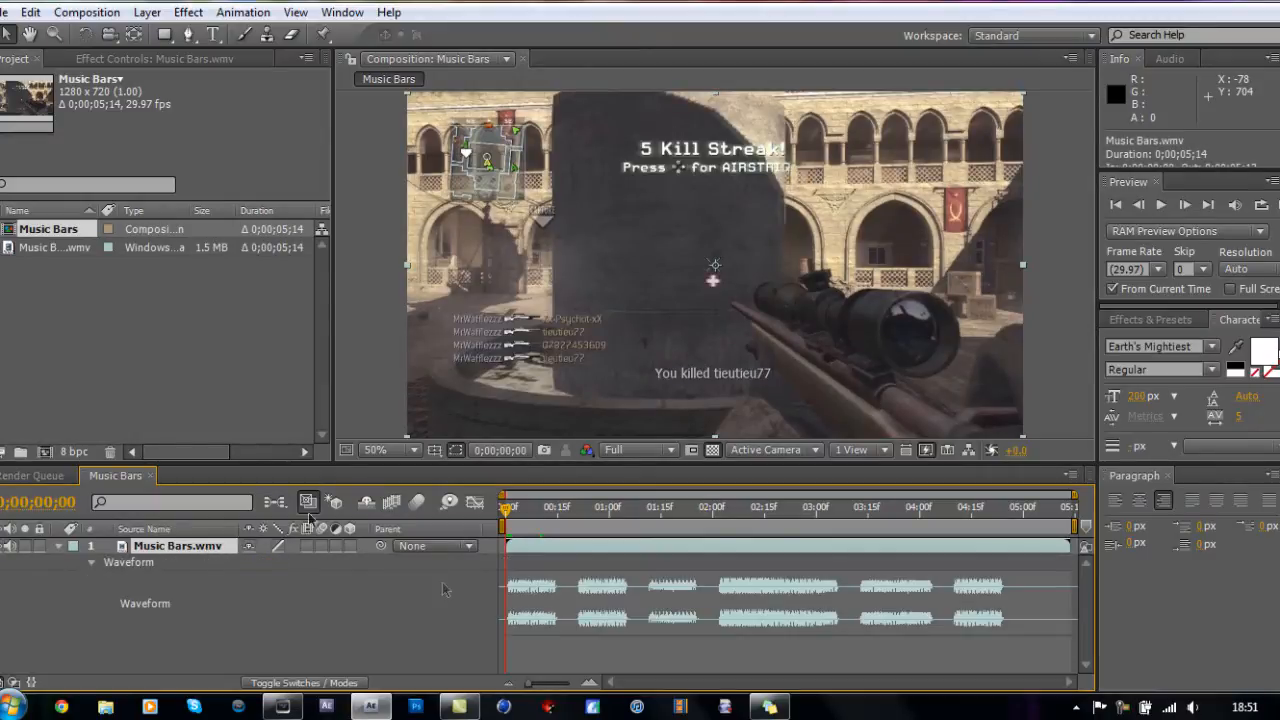
pyautogui.moveTo(505, 508); pyautogui.dragTo(482, 537)
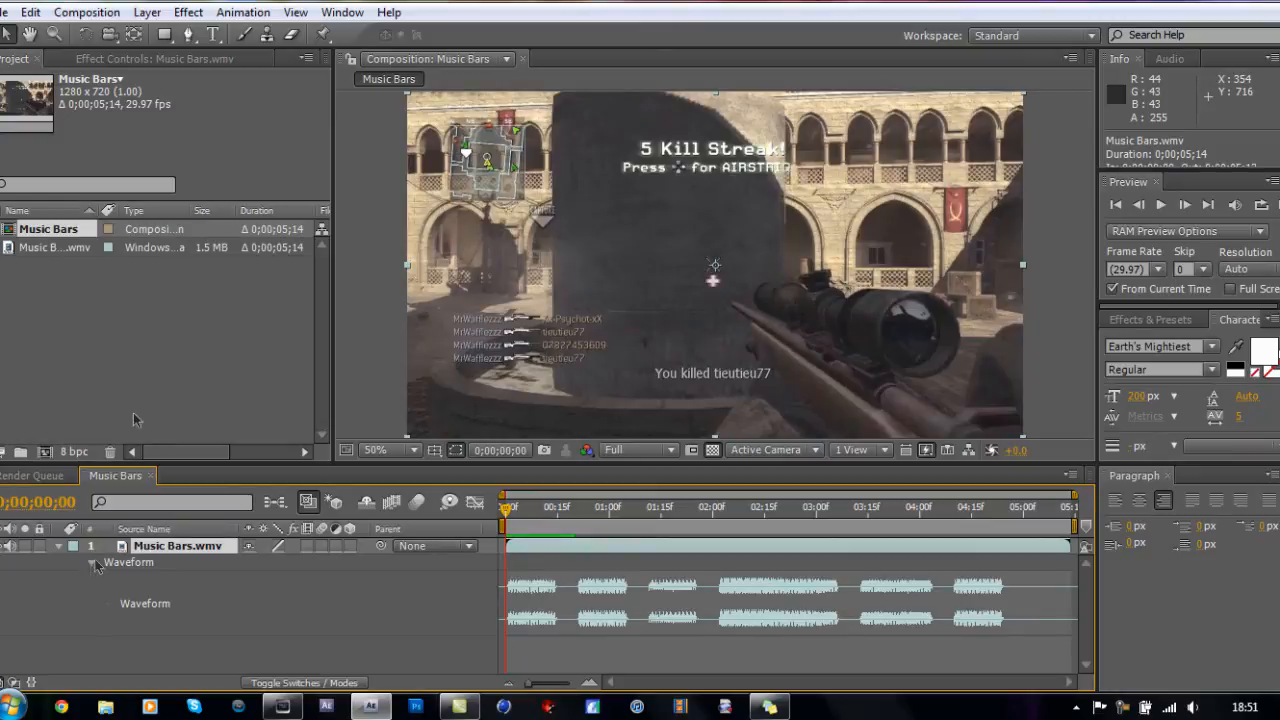
pyautogui.click(59, 545)
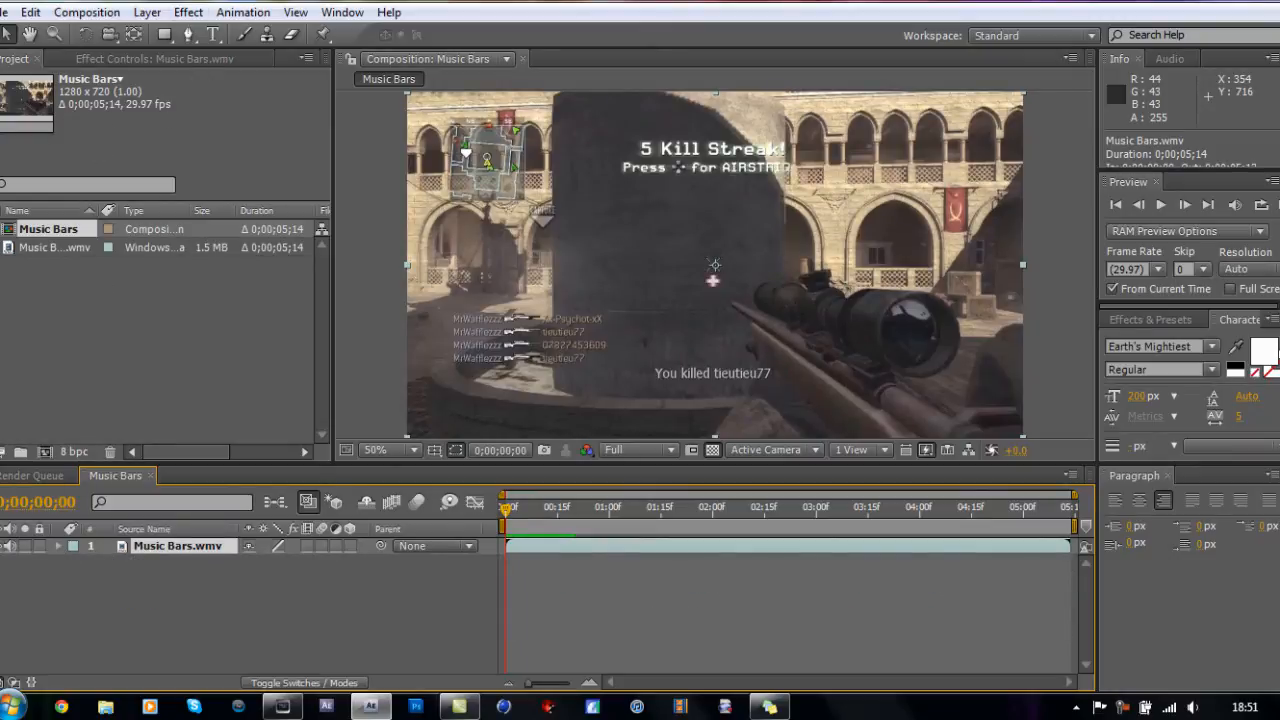
# Apply the Audio Waveform effect from the Generate category to the Music Bars.wmv layer.
pyautogui.click(189, 12)
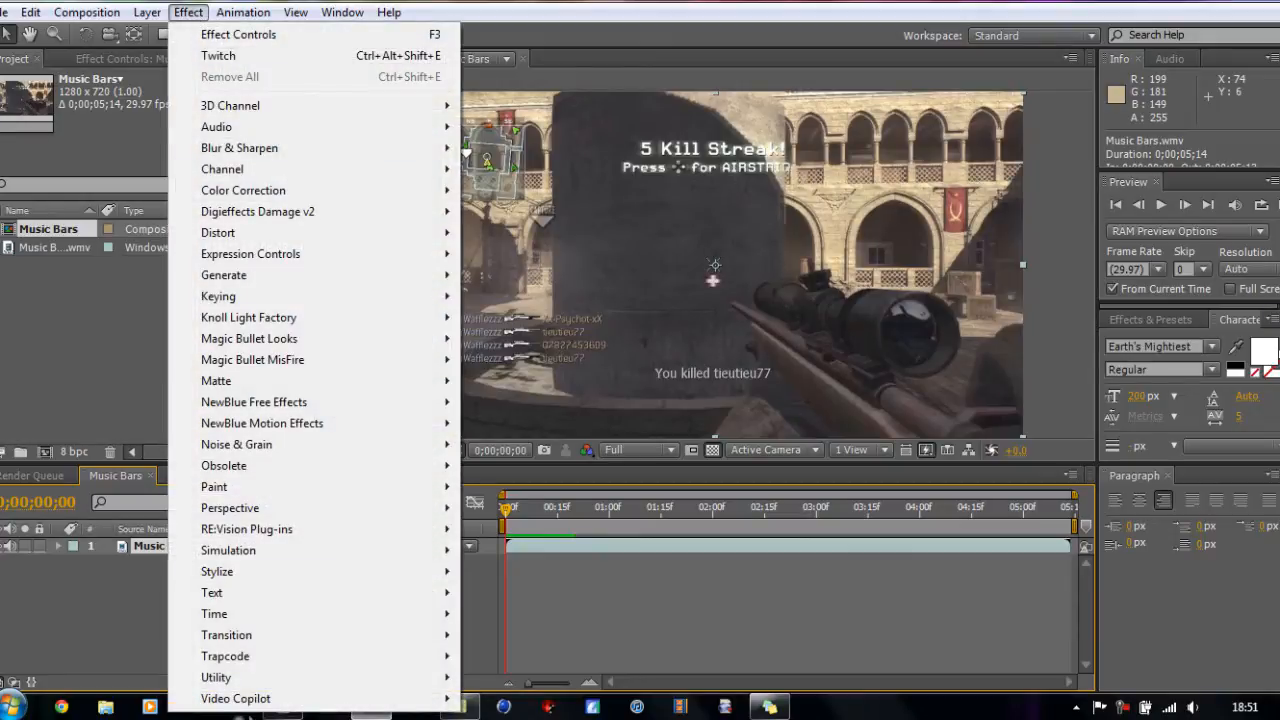
pyautogui.moveTo(294, 593)
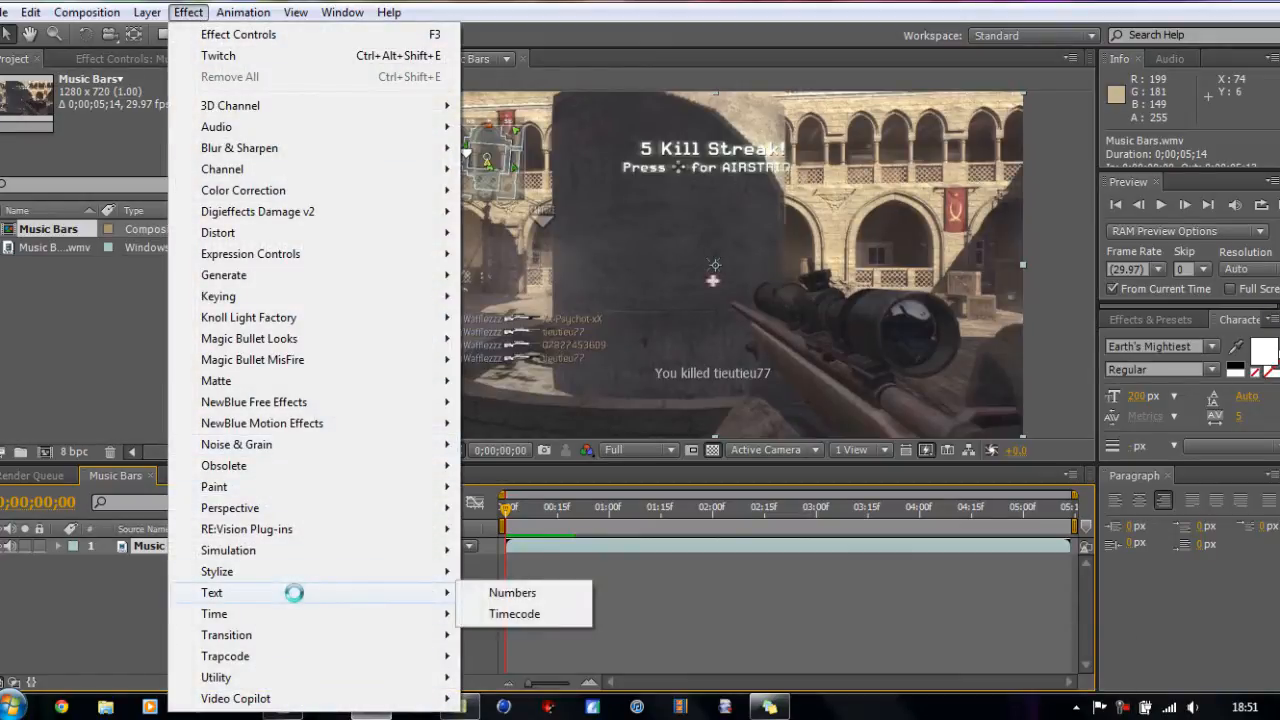
pyautogui.moveTo(259, 275)
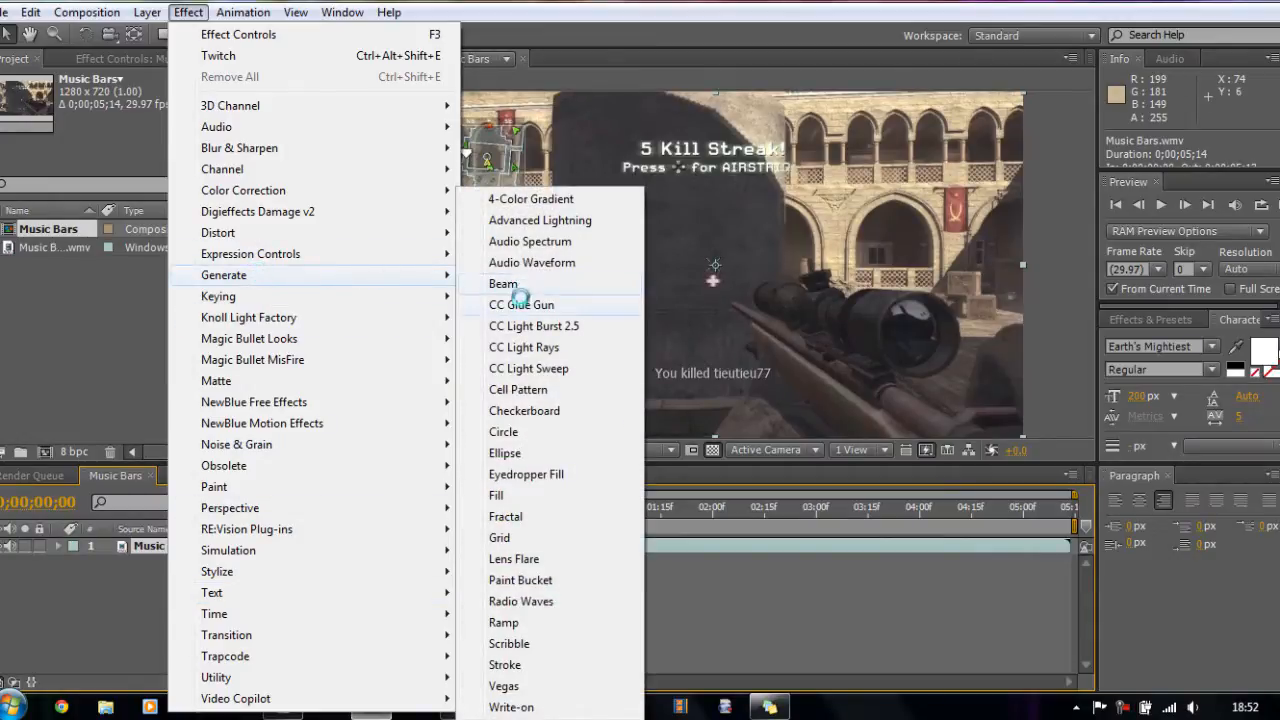
pyautogui.click(559, 263)
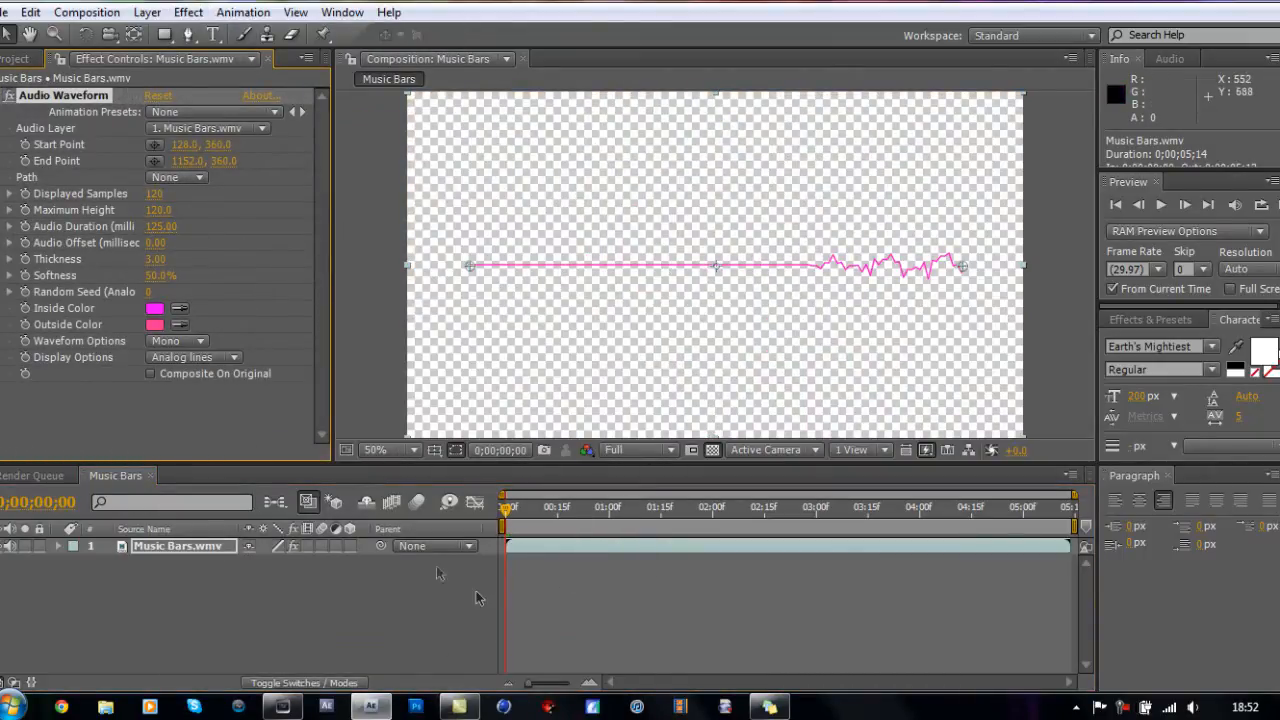
# Composite the waveform on the original footage and place its start point at about 782, 26 and end point at about 786, 382.
pyautogui.click(151, 374)
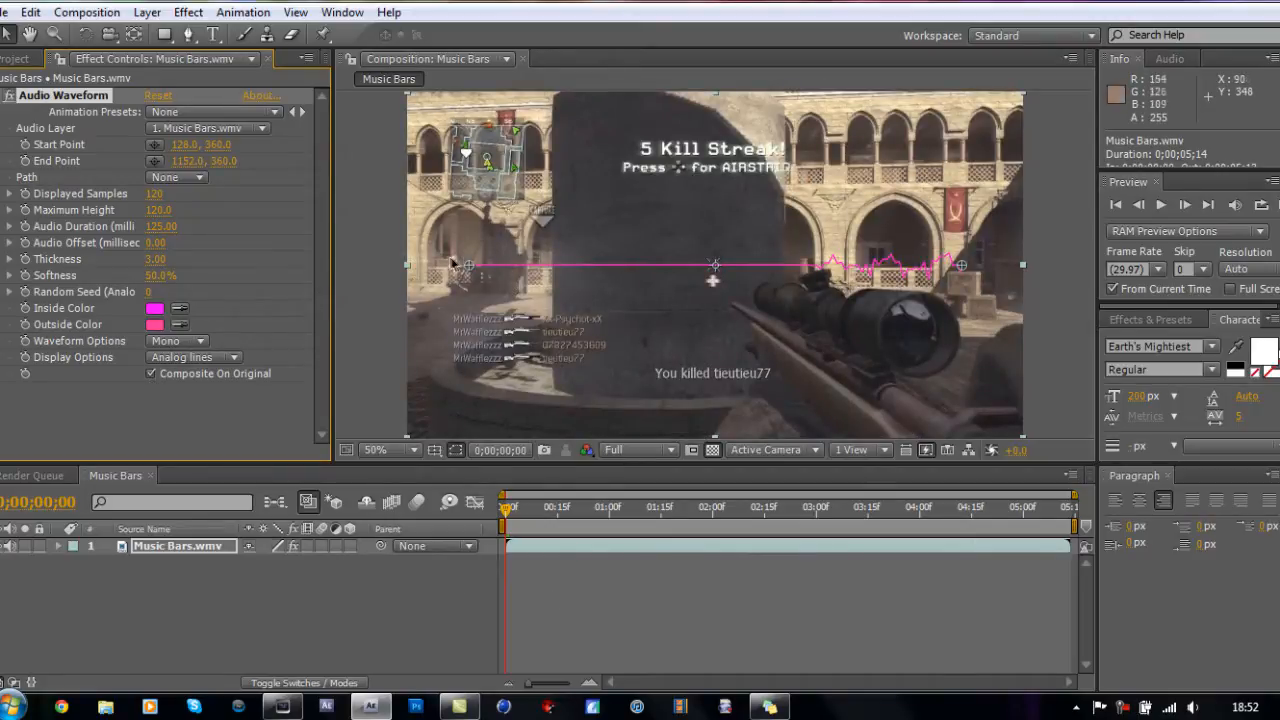
pyautogui.moveTo(469, 268); pyautogui.dragTo(783, 110)
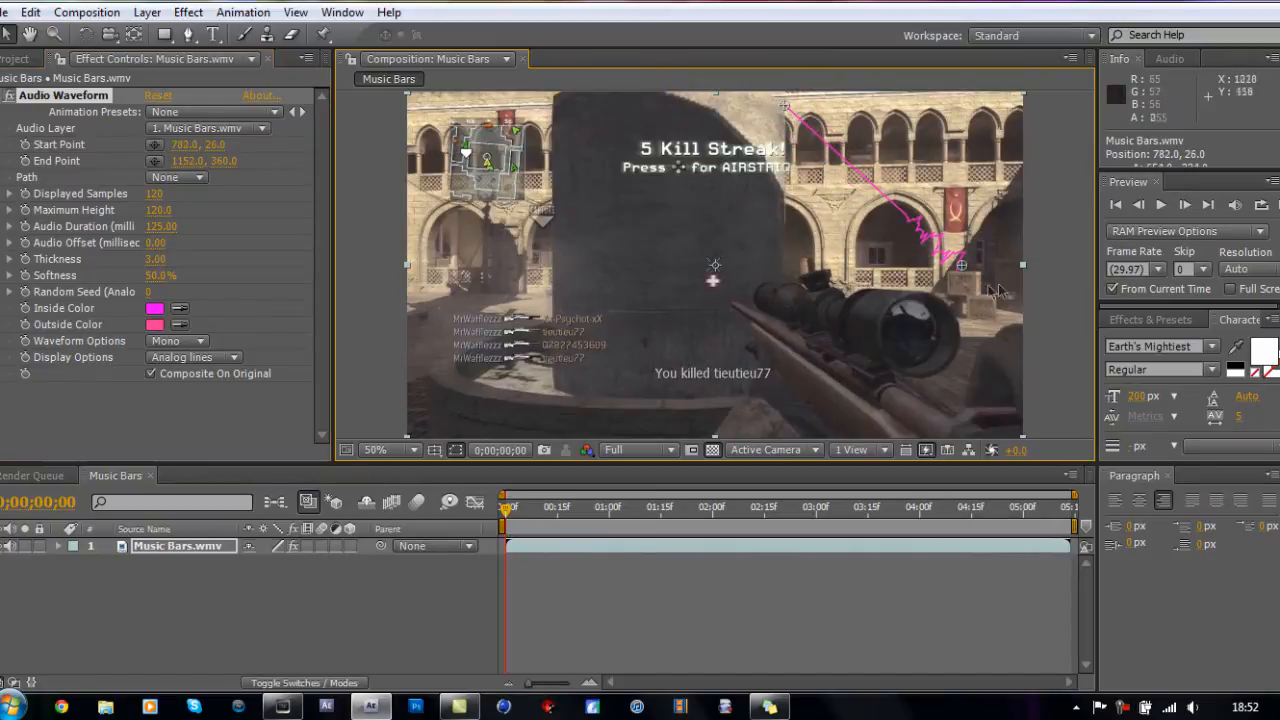
pyautogui.moveTo(961, 265); pyautogui.dragTo(791, 284)
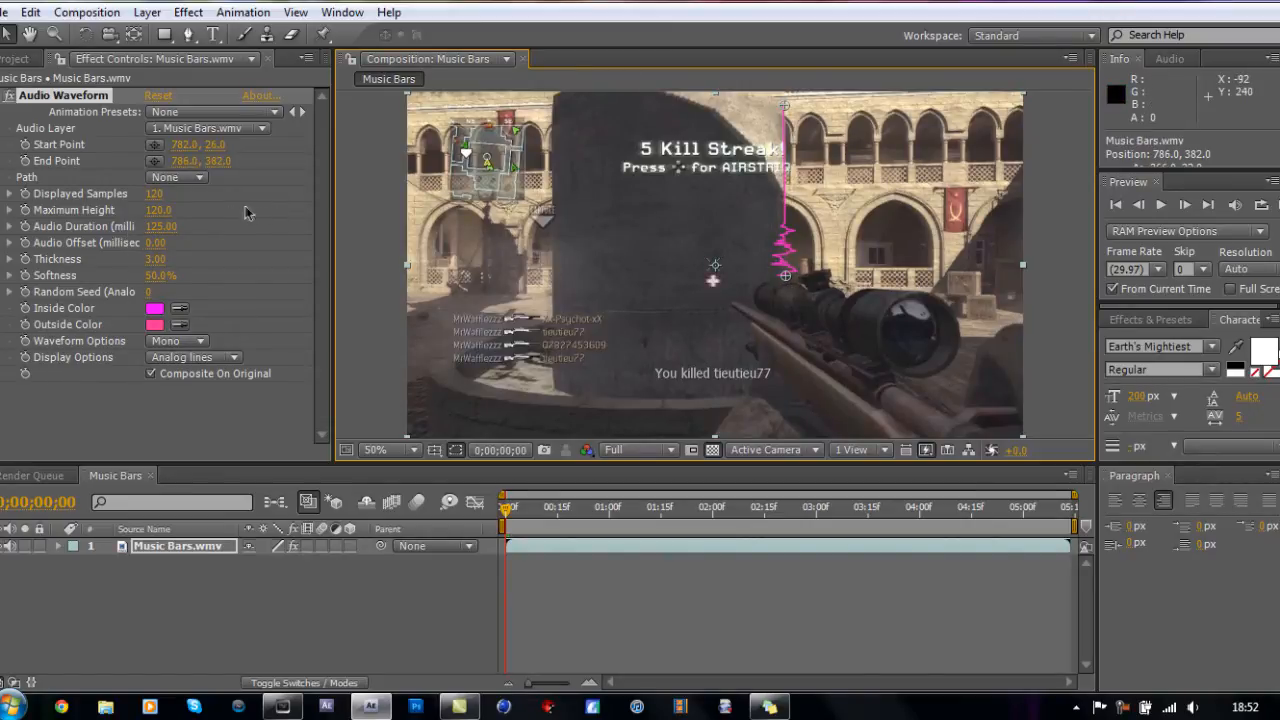
# Try Analog dots for the waveform's Display Options, and settle on Digital.
pyautogui.click(231, 360)
pyautogui.click(218, 381)
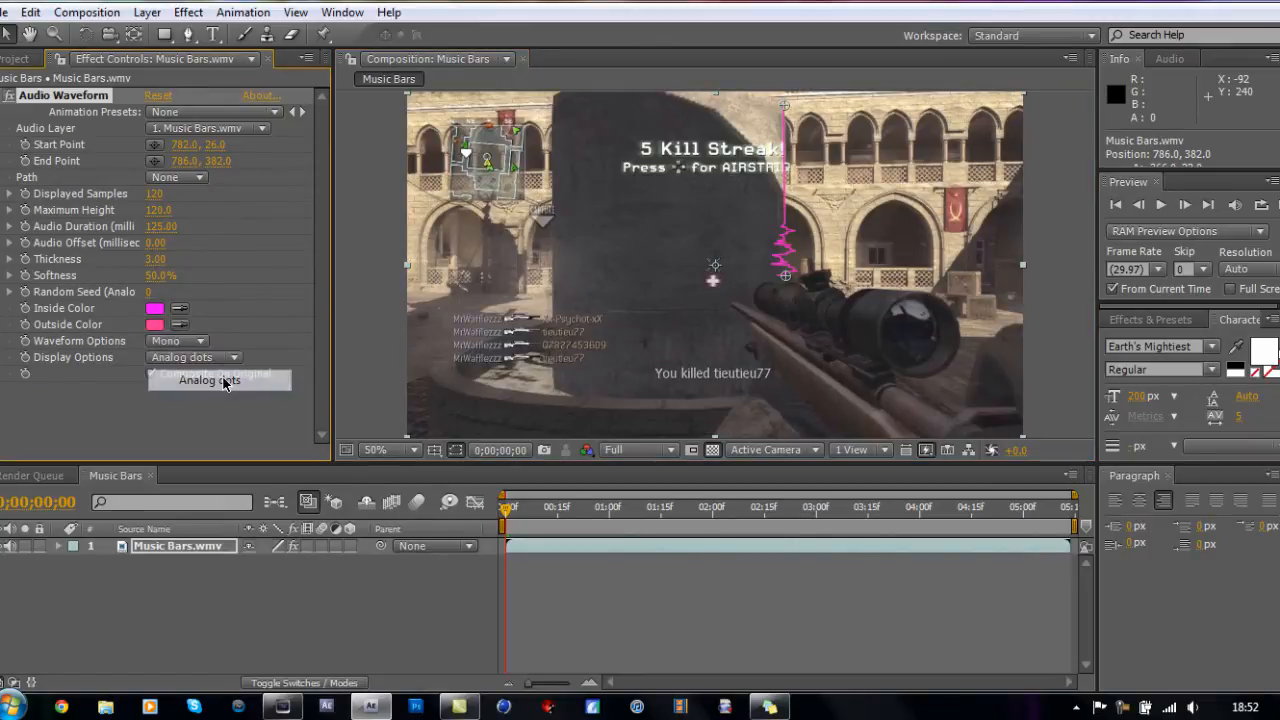
pyautogui.click(238, 352)
pyautogui.click(205, 316)
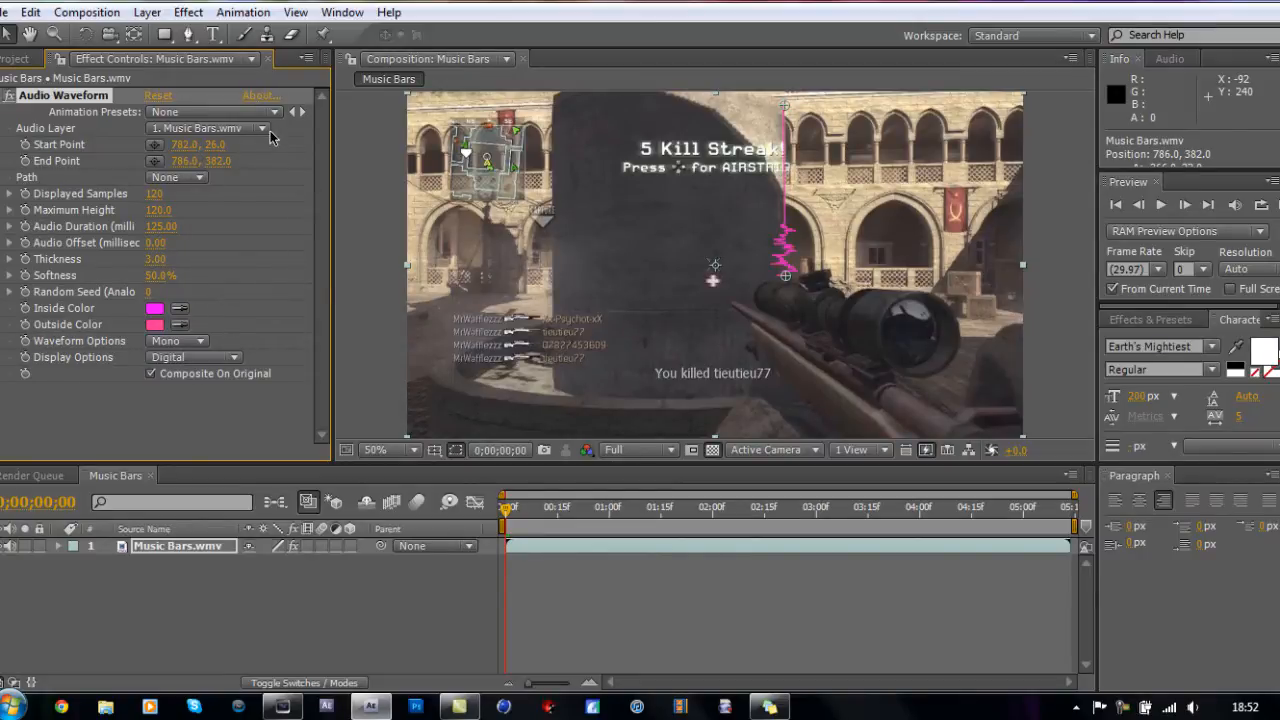
# Check that Music Bars.wmv is the effect's Audio Layer and examine that layer's audio waveform in the timeline.
pyautogui.click(268, 134)
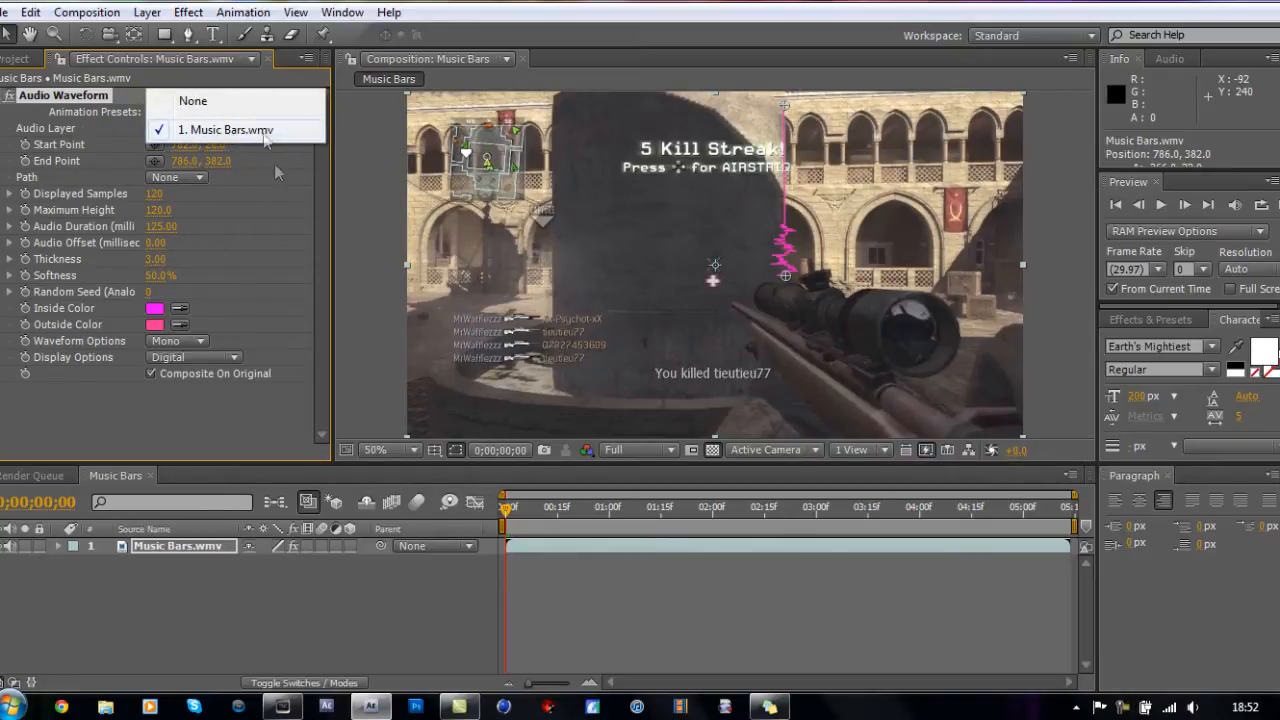
pyautogui.click(262, 129)
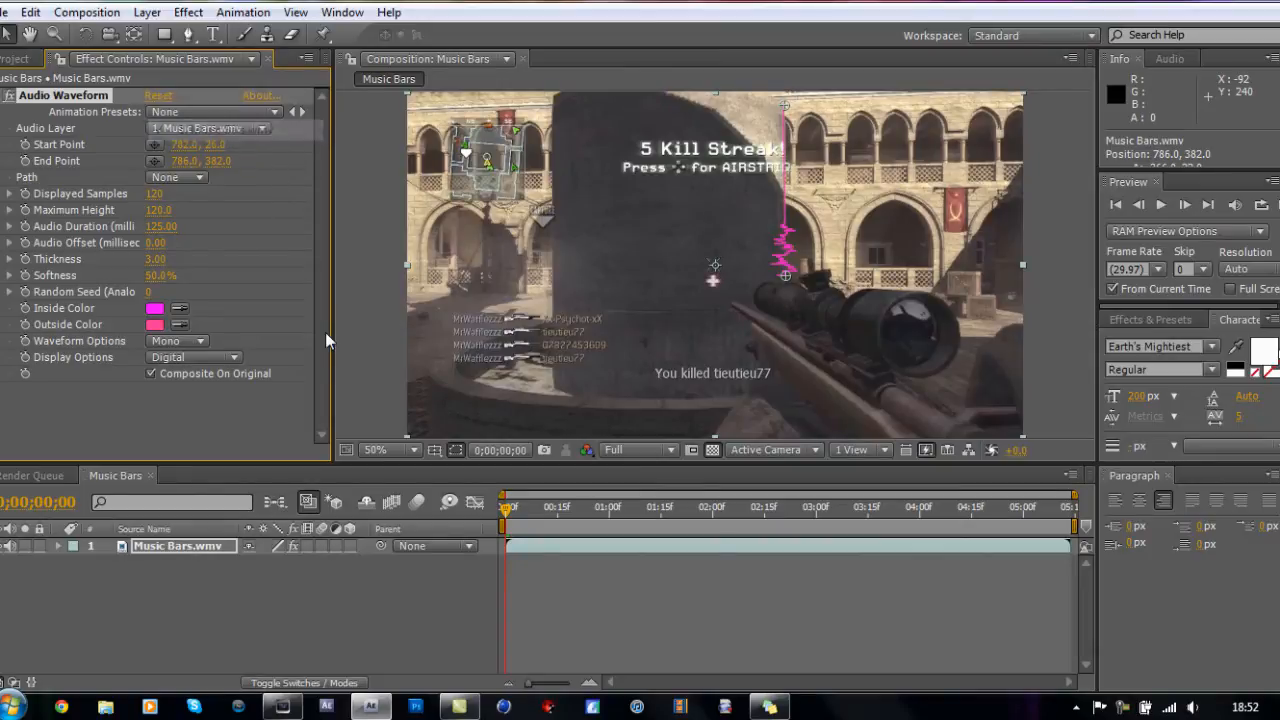
pyautogui.click(200, 546)
pyautogui.press('l')
pyautogui.press('l')
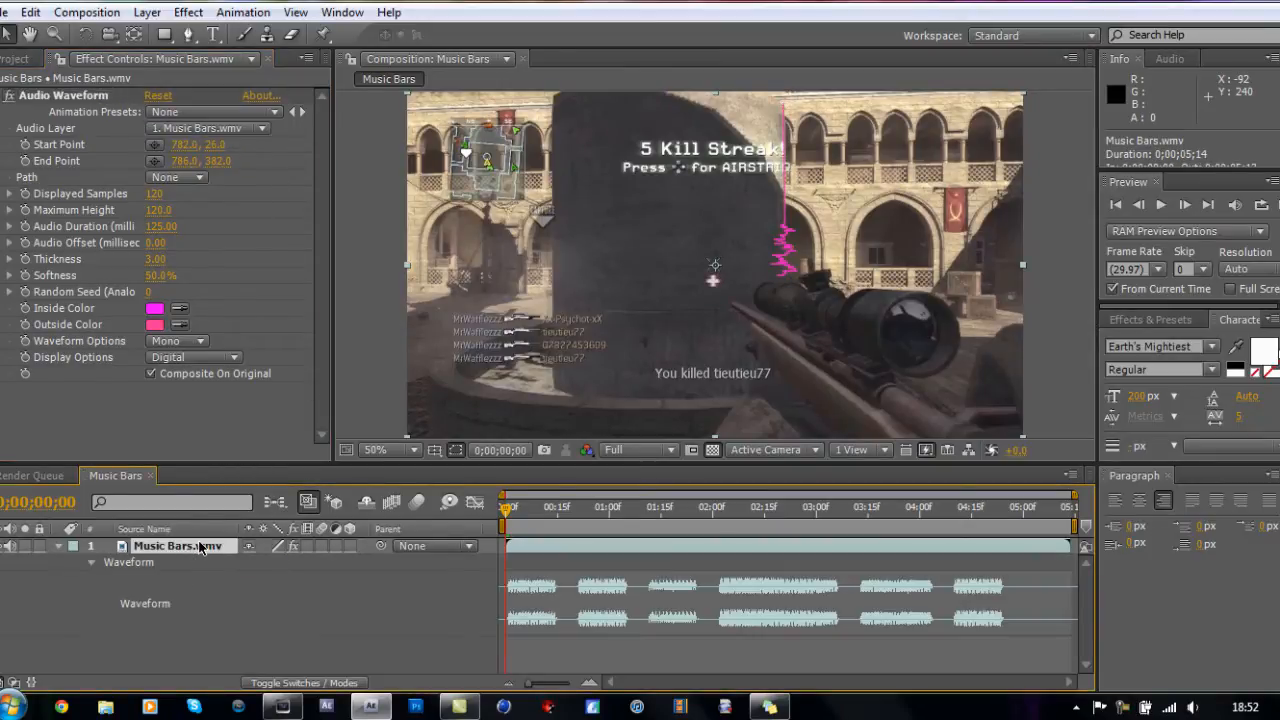
pyautogui.click(56, 545)
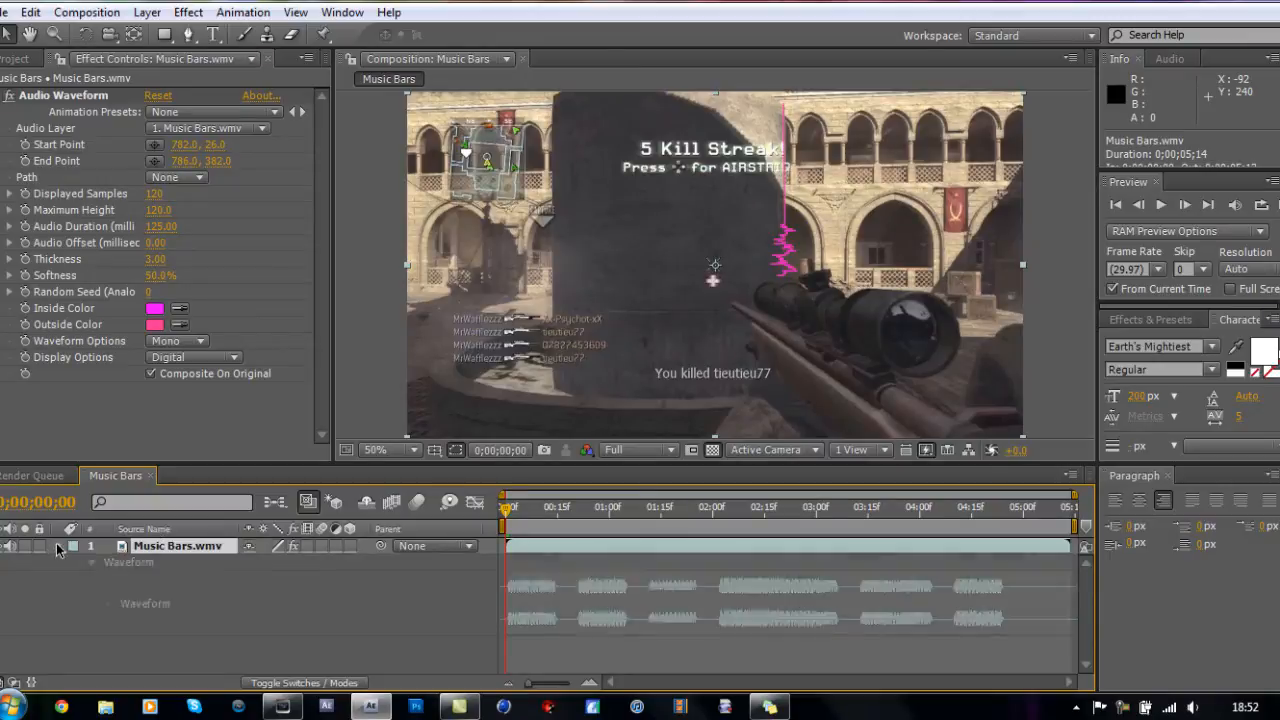
pyautogui.click(263, 131)
pyautogui.click(205, 128)
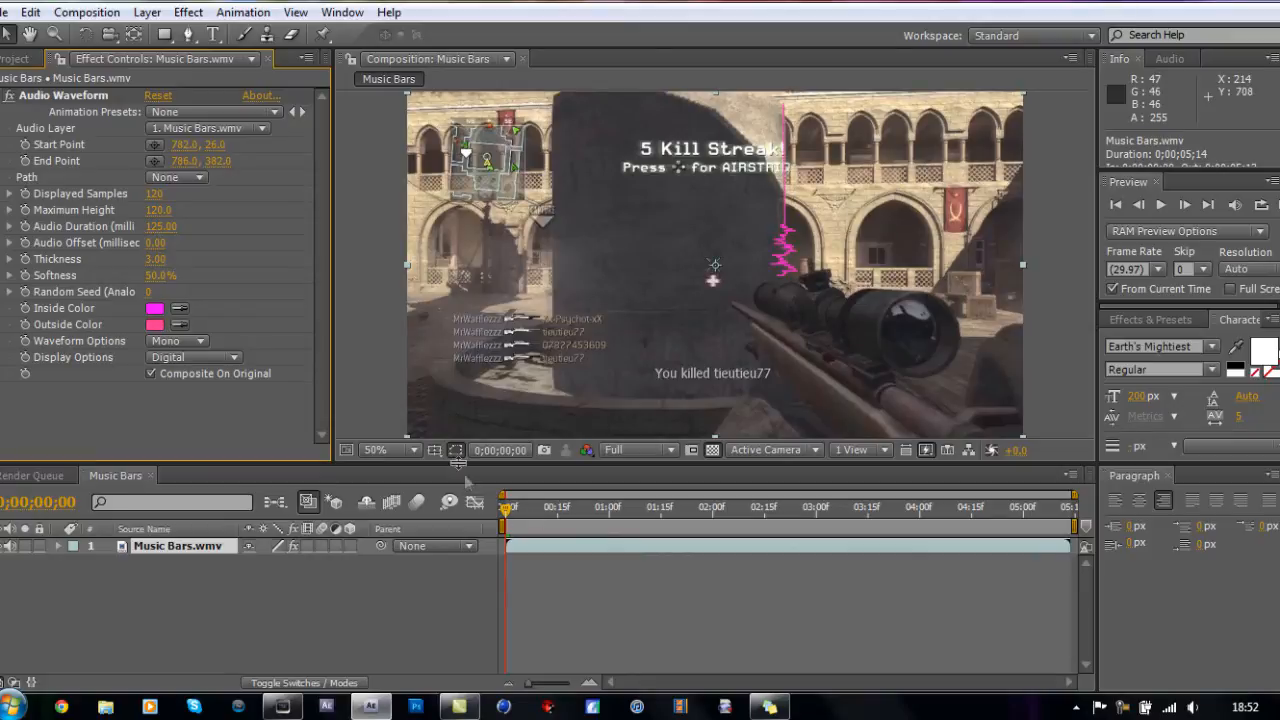
# Set the Audio Waveform's Inside Color to white (FFFFFF).
pyautogui.click(155, 312)
pyautogui.click(161, 457)
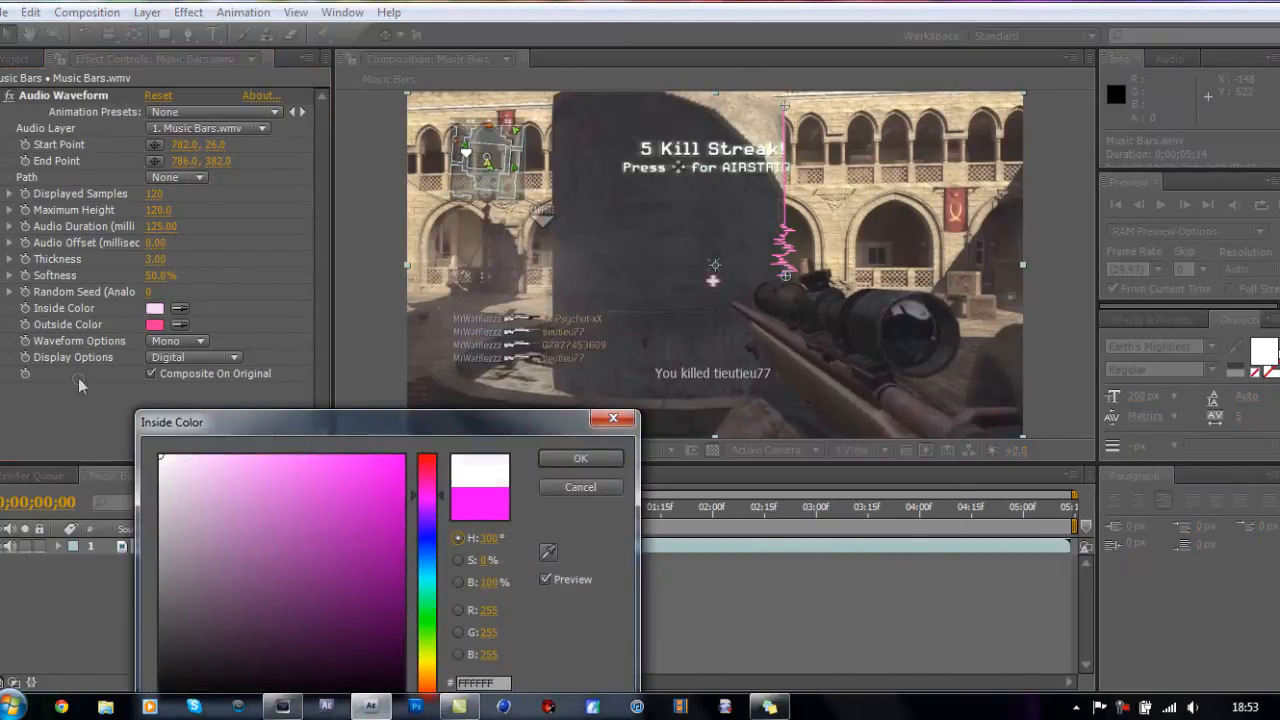
pyautogui.click(565, 458)
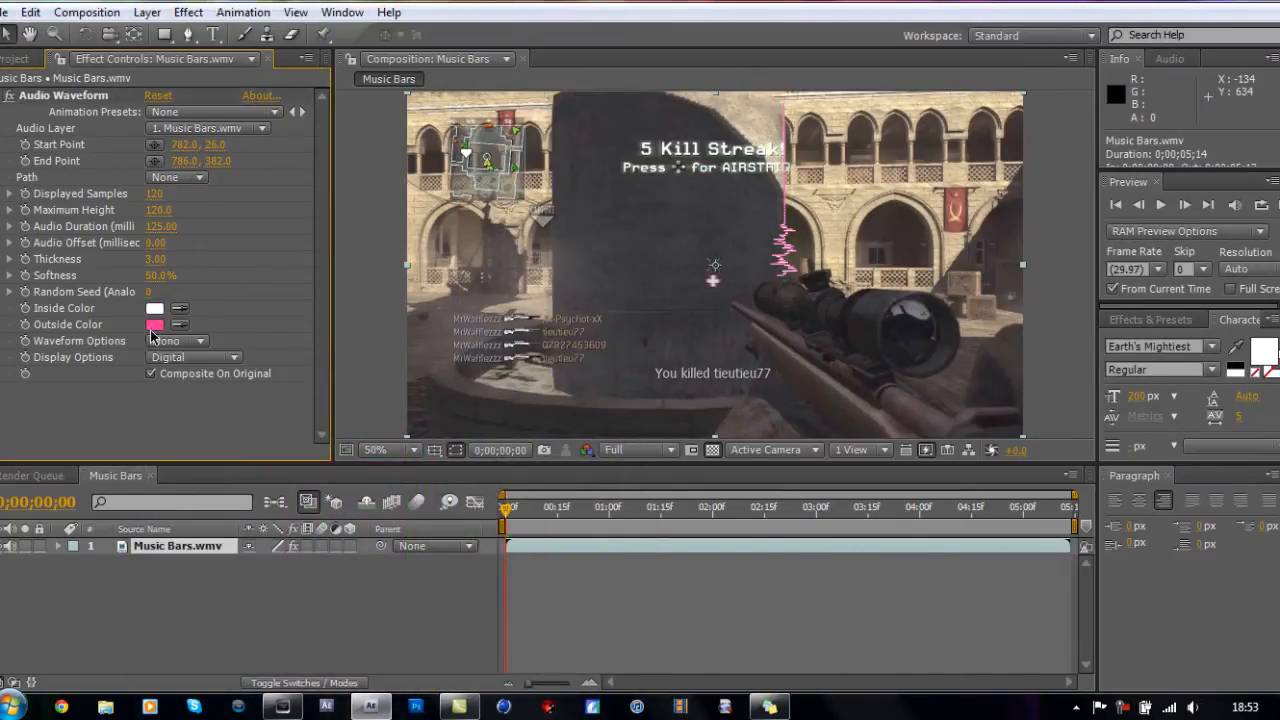
# Set the waveform's Outside Color to bright cyan and adjust its thickness and softness, with softness at 84%.
pyautogui.click(155, 324)
pyautogui.click(429, 572)
pyautogui.moveTo(369, 467); pyautogui.dragTo(404, 455)
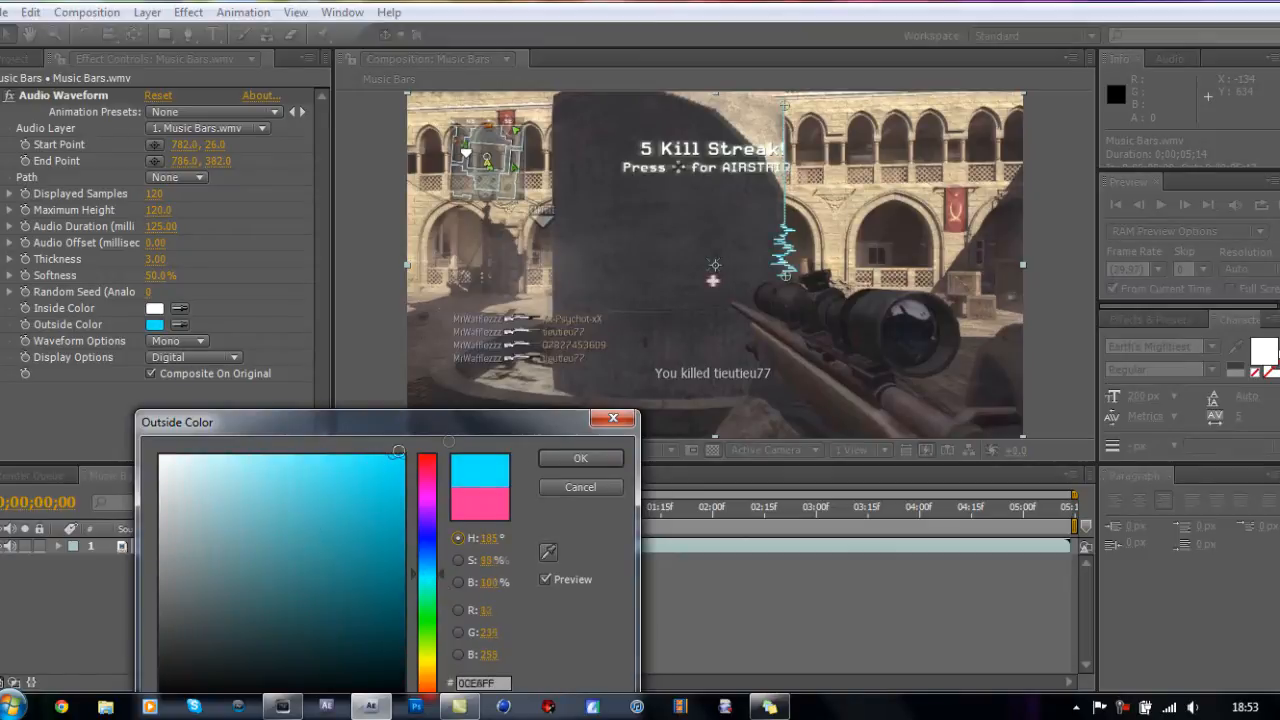
pyautogui.click(566, 459)
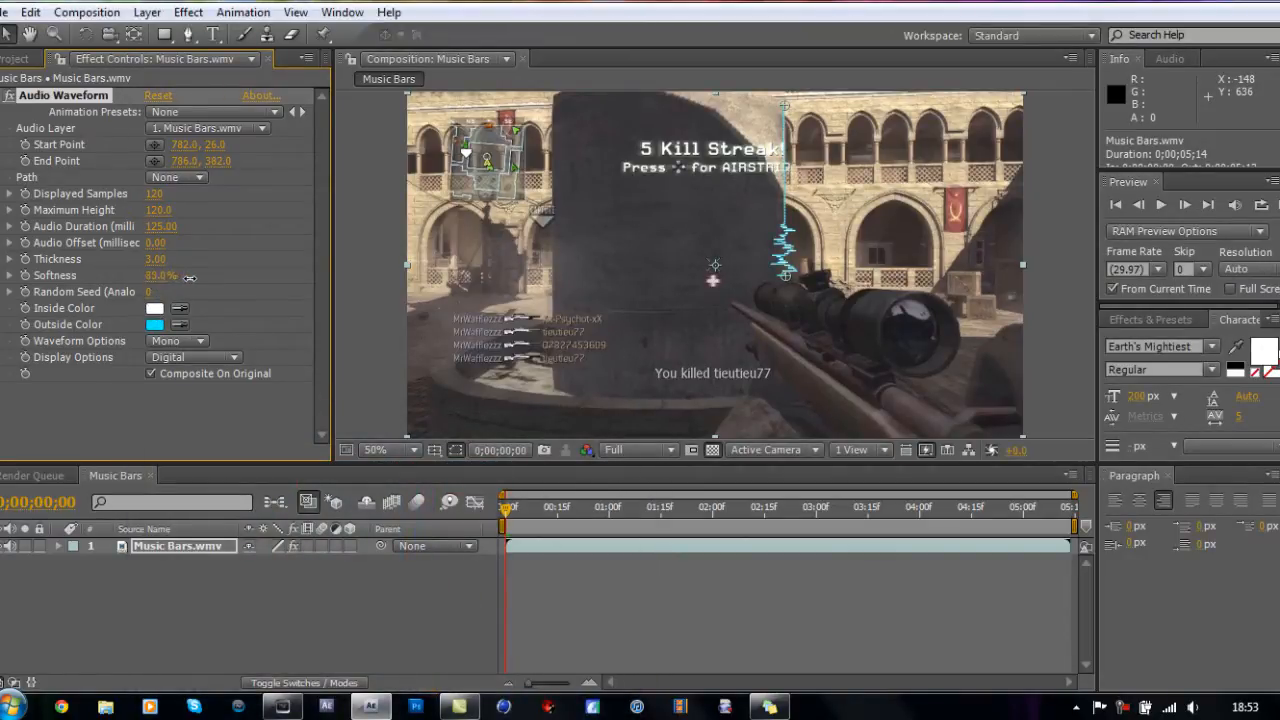
pyautogui.moveTo(156, 259); pyautogui.dragTo(186, 259)
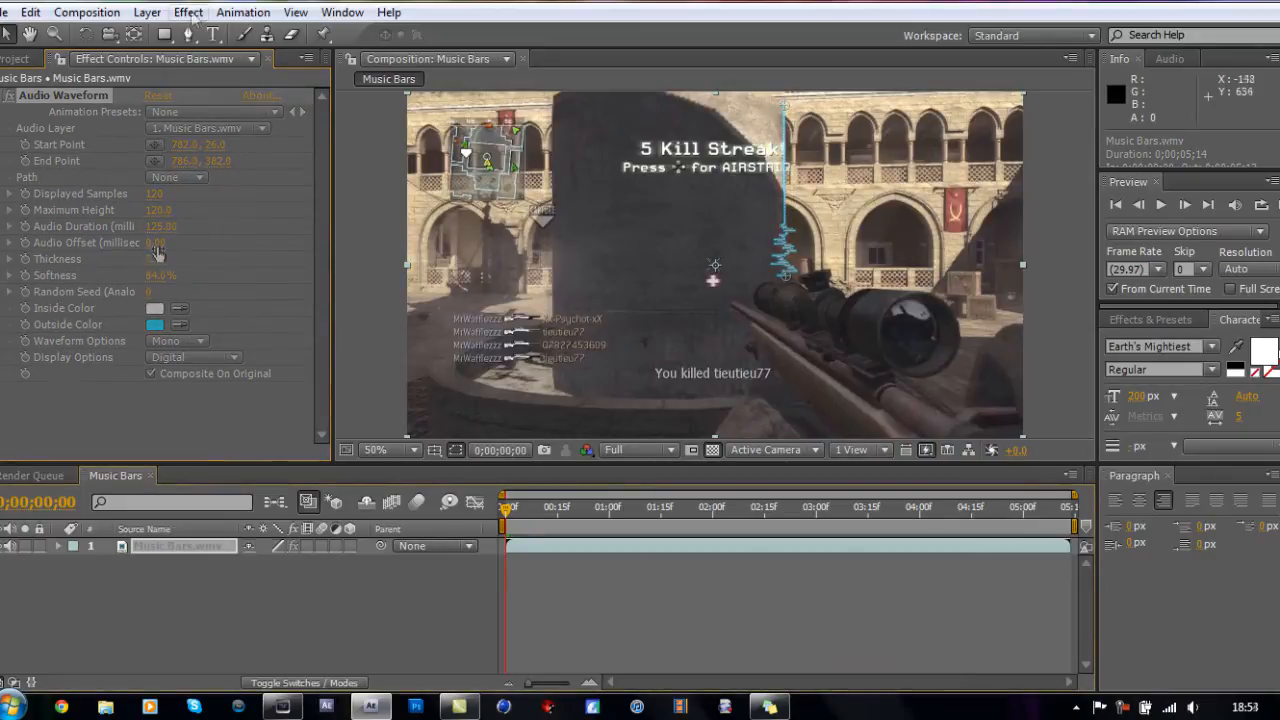
# Replace the Audio Waveform with the Audio Spectrum effect on Music Bars.wmv and composite it on the original footage.
pyautogui.click(189, 13)
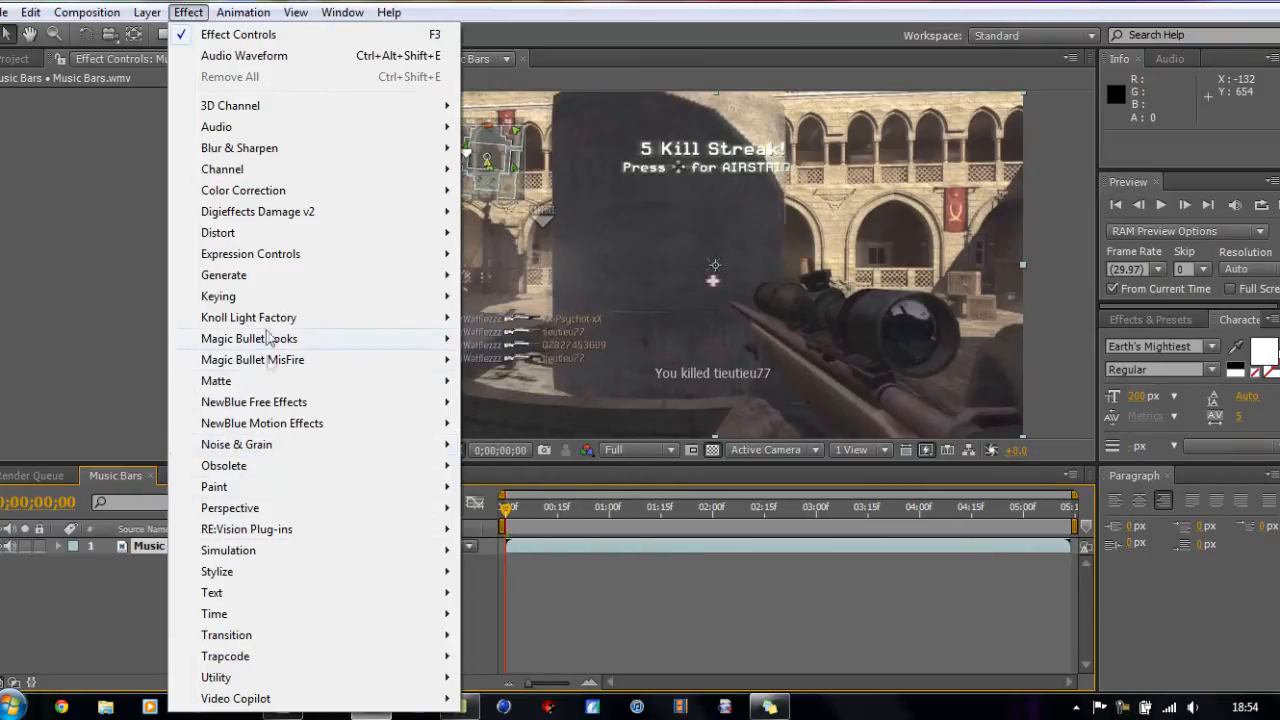
pyautogui.moveTo(253, 285)
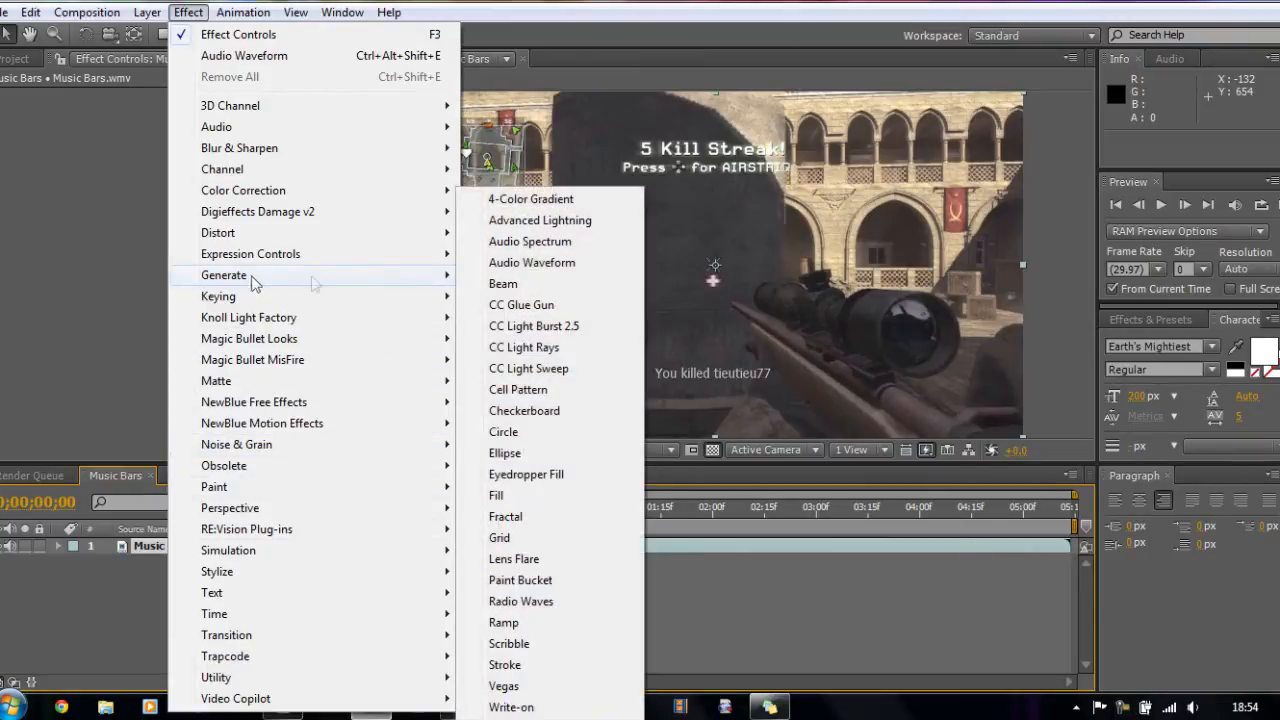
pyautogui.click(530, 241)
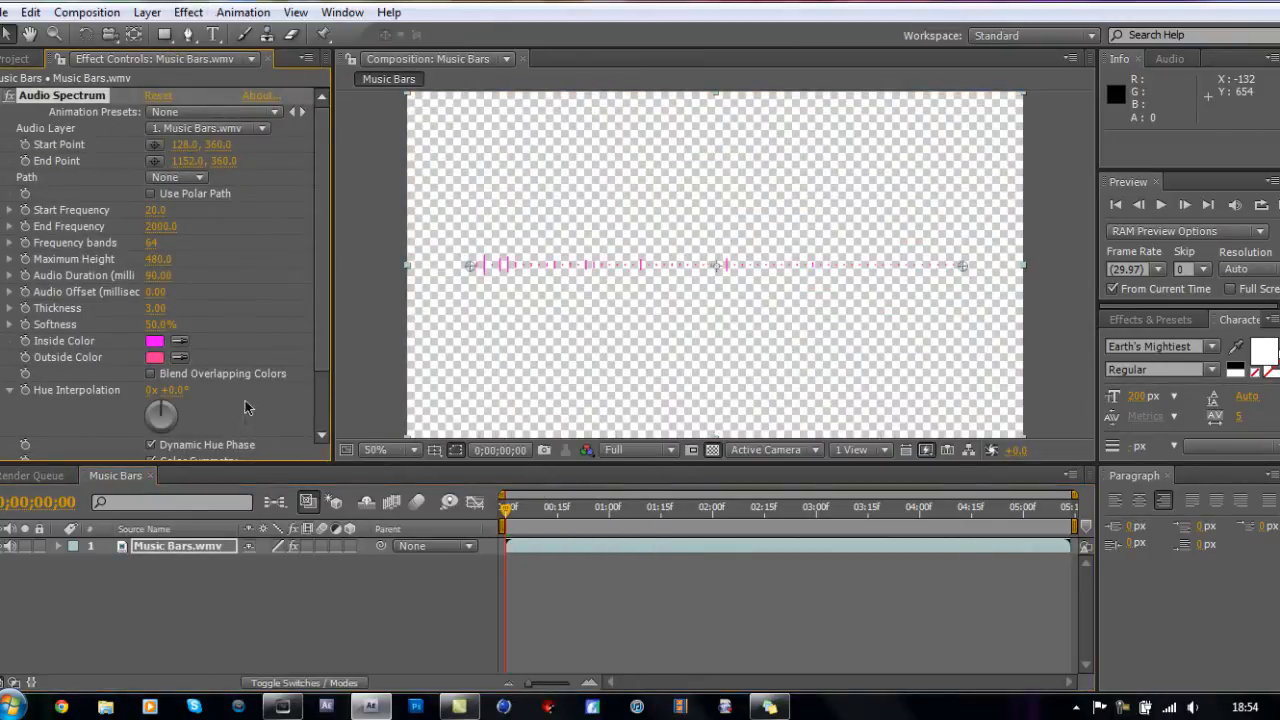
pyautogui.moveTo(320, 315); pyautogui.dragTo(326, 431)
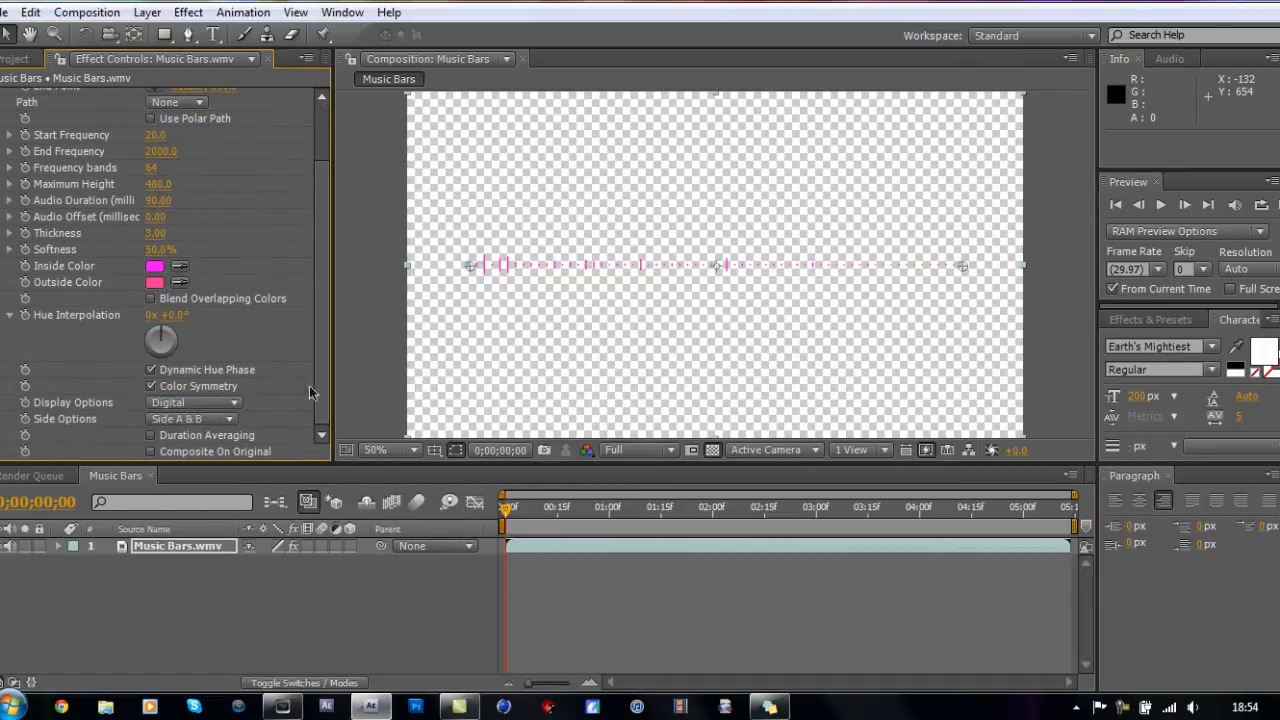
pyautogui.click(151, 452)
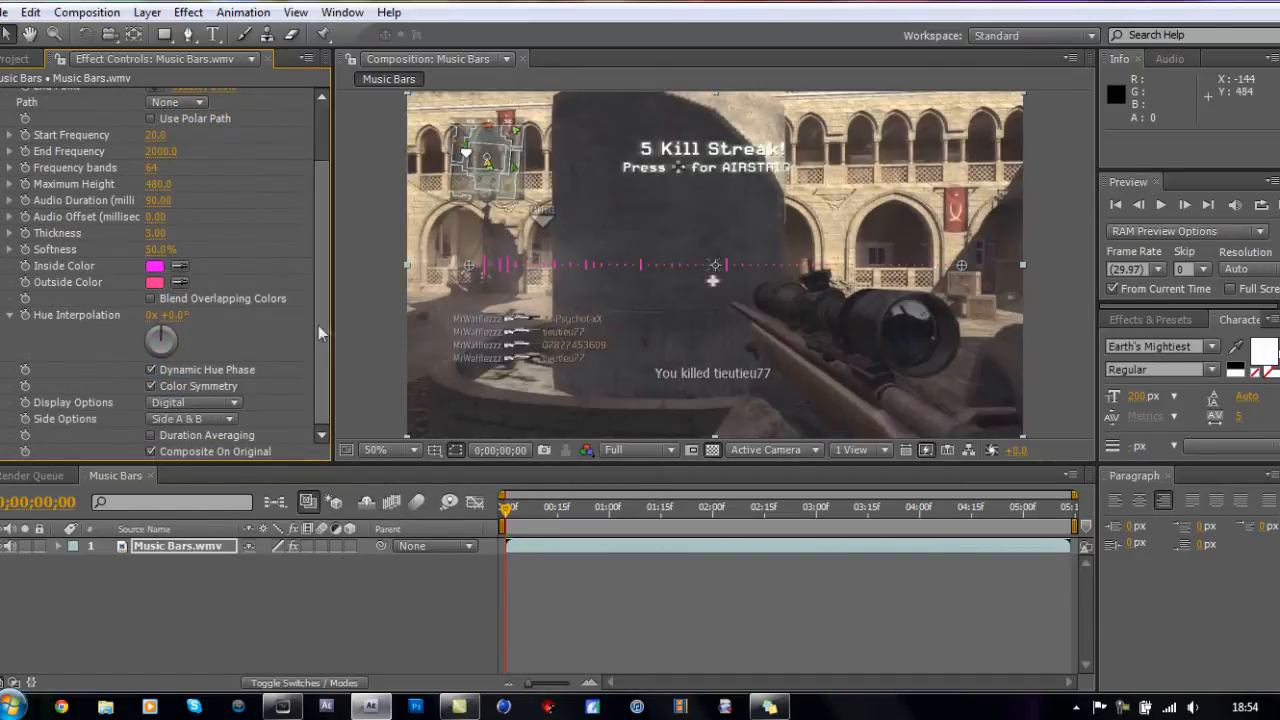
# Align the spectrum vertically along the dark wall's edge, from 784, 26 to 788, 386, and set Hue Interpolation to +166°.
pyautogui.moveTo(469, 268); pyautogui.dragTo(788, 106)
pyautogui.moveTo(961, 265); pyautogui.dragTo(788, 283)
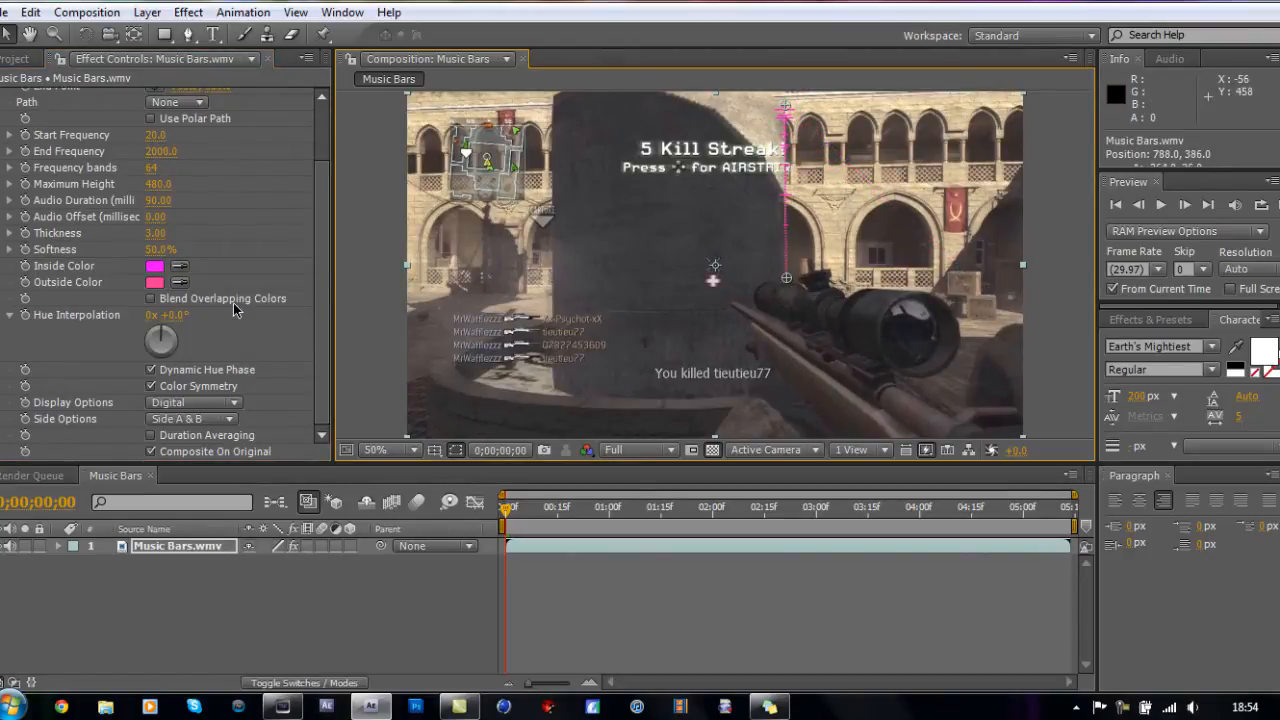
pyautogui.scroll(1, 319, 189)
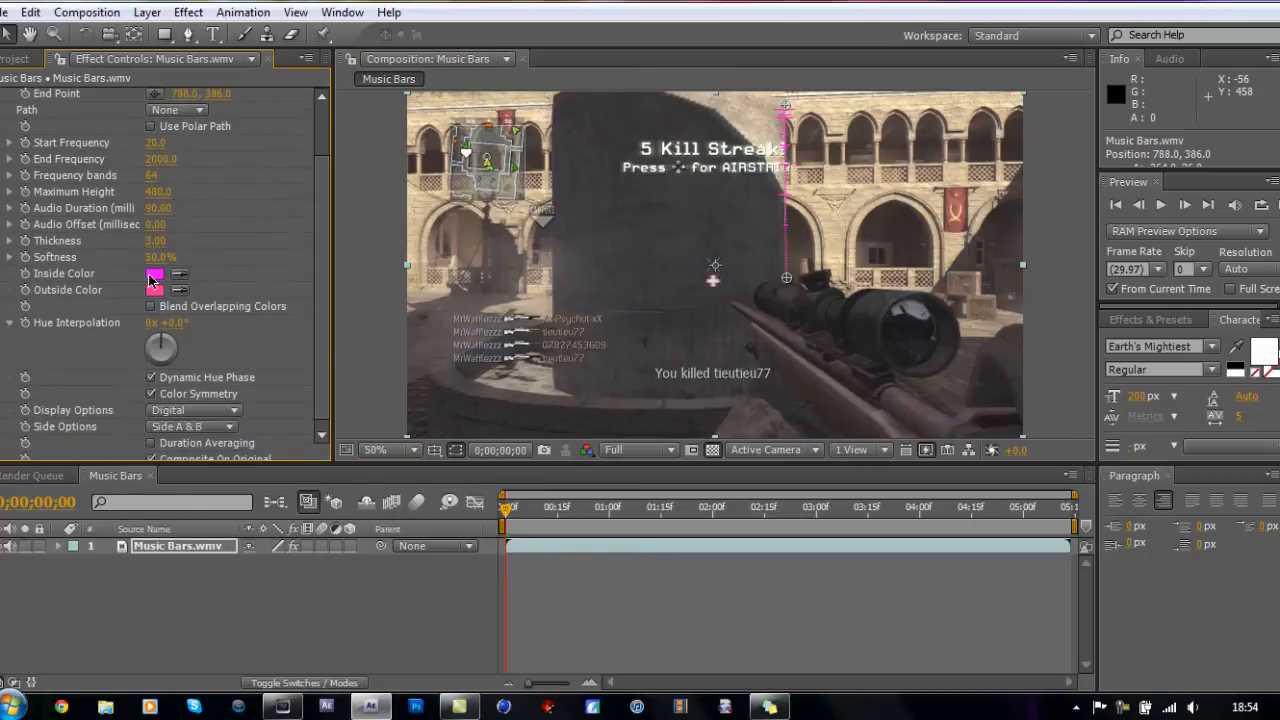
pyautogui.scroll(-1, 317, 293)
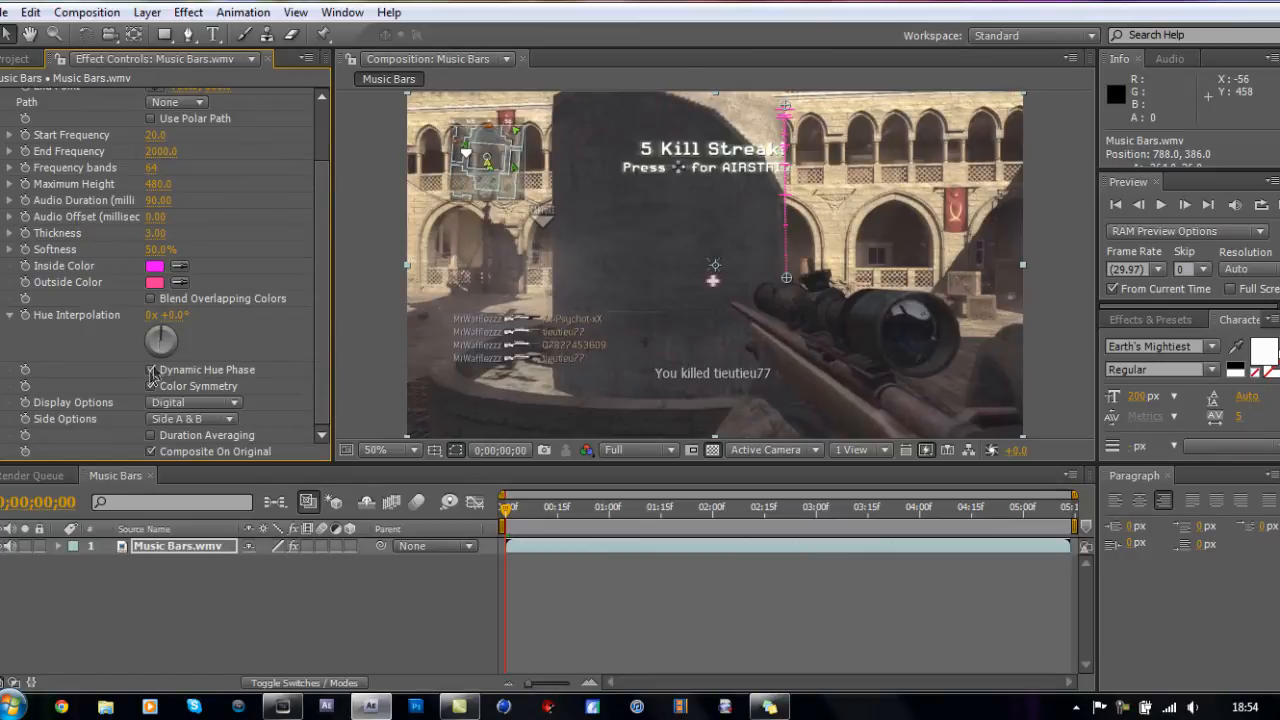
pyautogui.moveTo(157, 342); pyautogui.dragTo(134, 321)
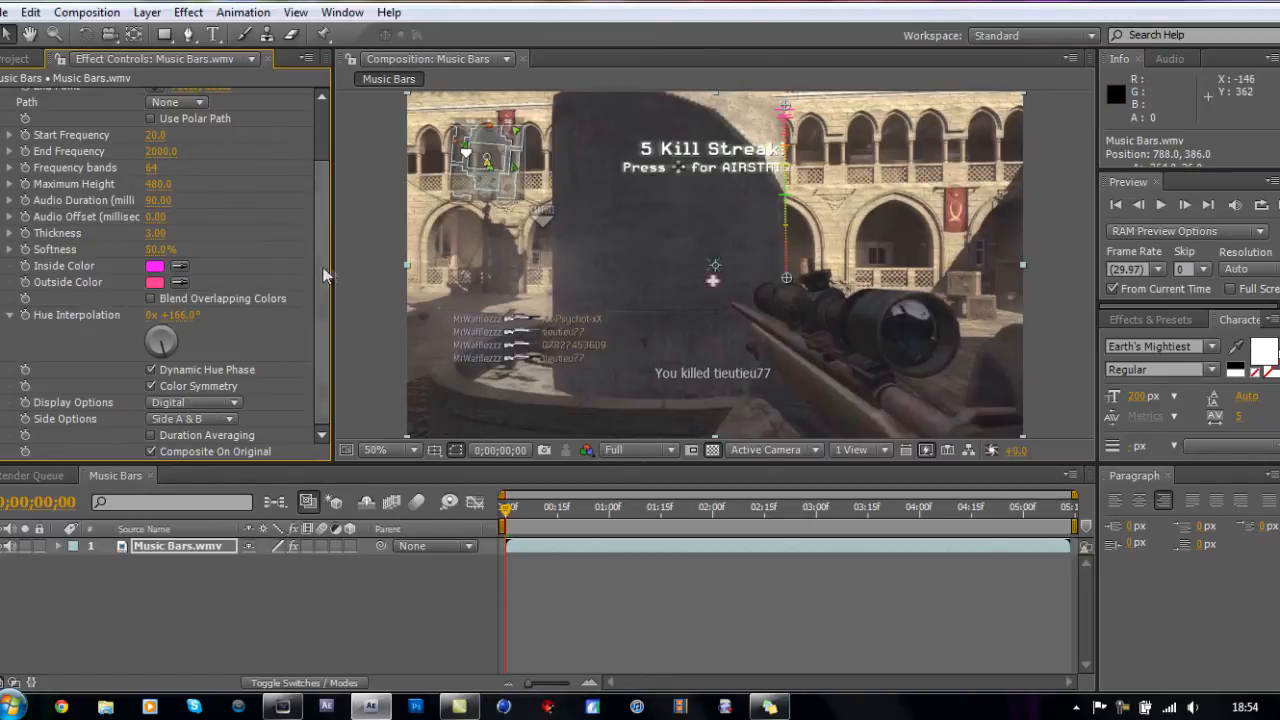
# Set the spectrum's Thickness to 7 and its Frequency bands to 32.
pyautogui.scroll(3, 322, 300)
pyautogui.moveTo(152, 322); pyautogui.dragTo(198, 313)
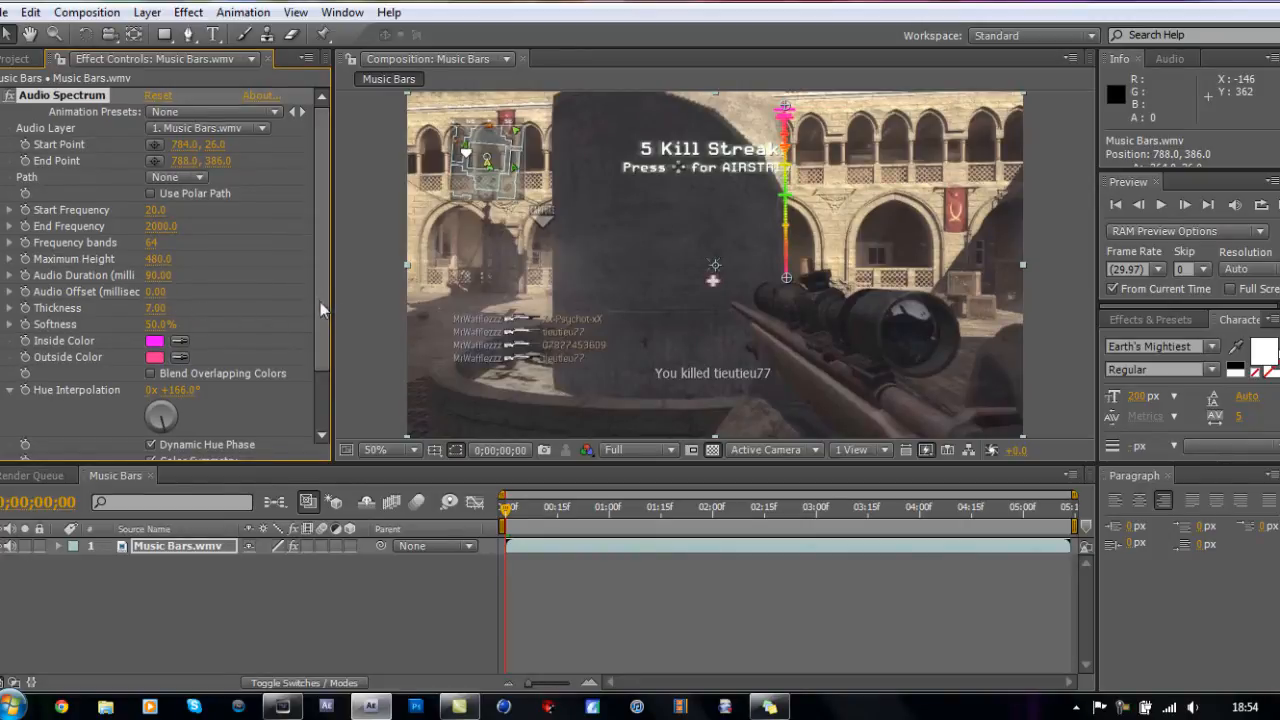
pyautogui.scroll(-3, 318, 330)
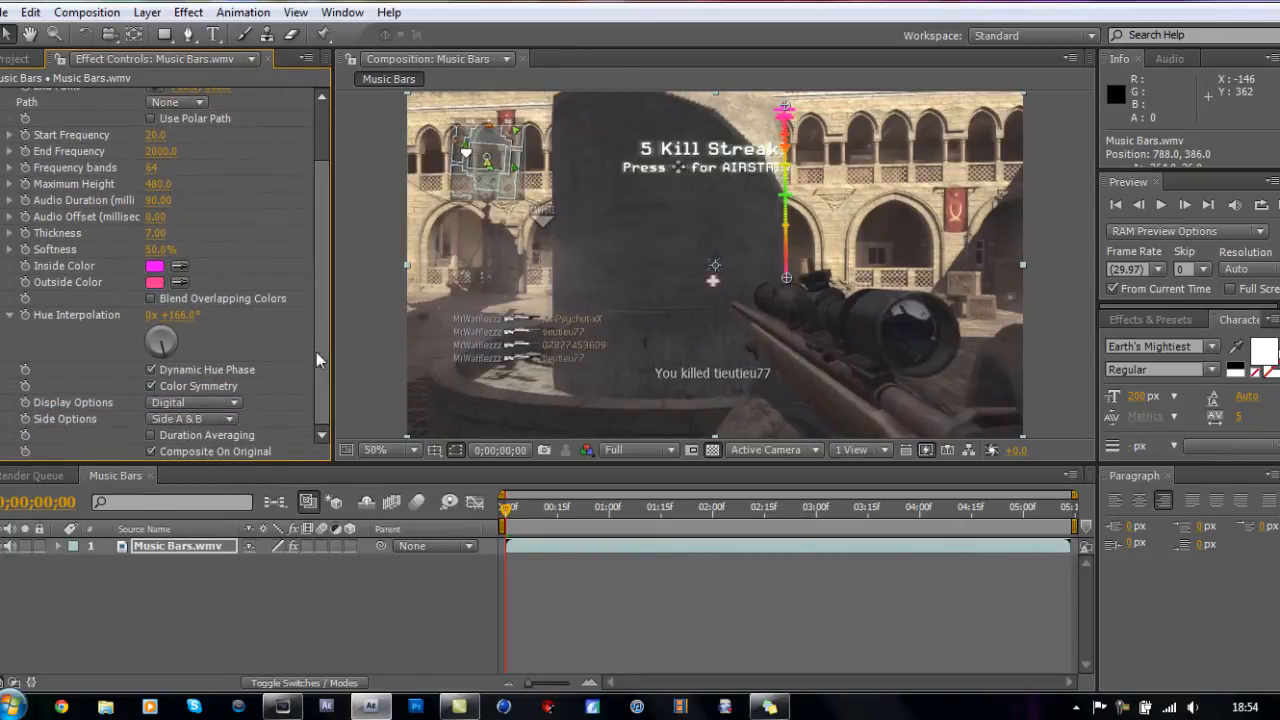
pyautogui.moveTo(152, 168); pyautogui.dragTo(125, 172)
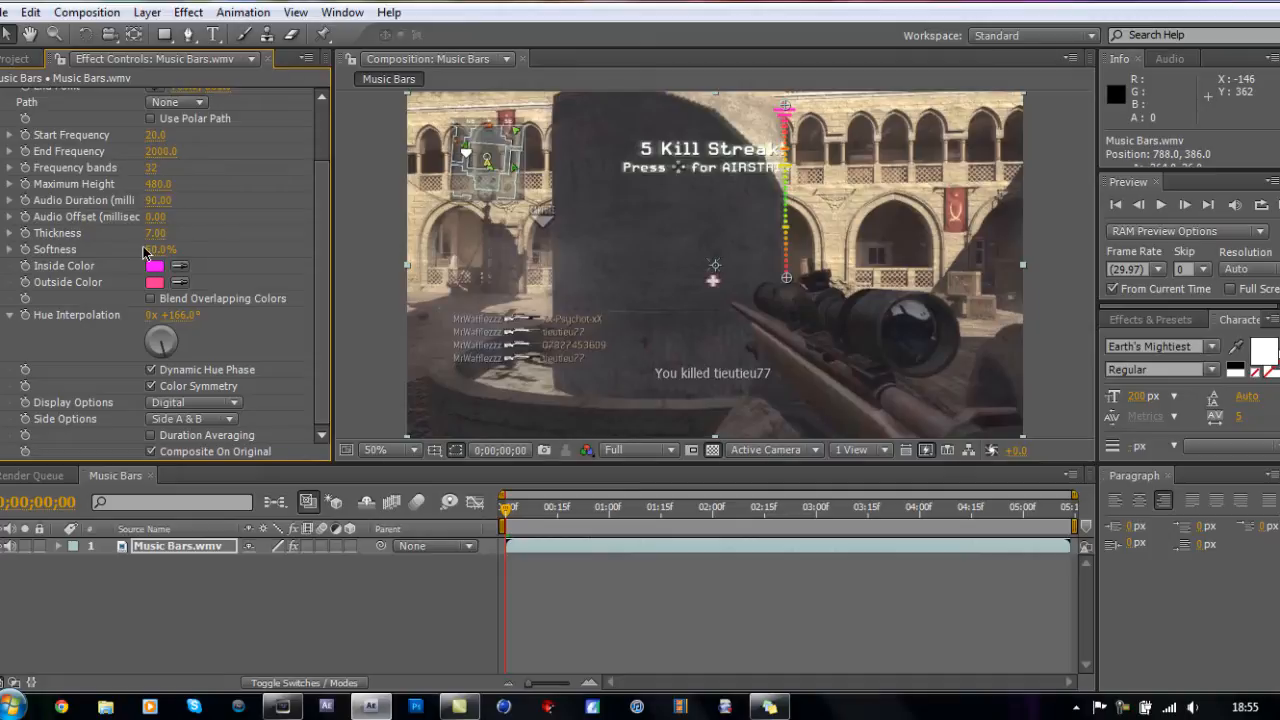
# Try a Maximum Height of 1230, an Audio Offset of 230 and a Start Frequency of 1 for the spectrum.
pyautogui.moveTo(168, 184); pyautogui.dragTo(247, 196)
pyautogui.moveTo(150, 216); pyautogui.dragTo(173, 222)
pyautogui.moveTo(163, 135); pyautogui.dragTo(149, 136)
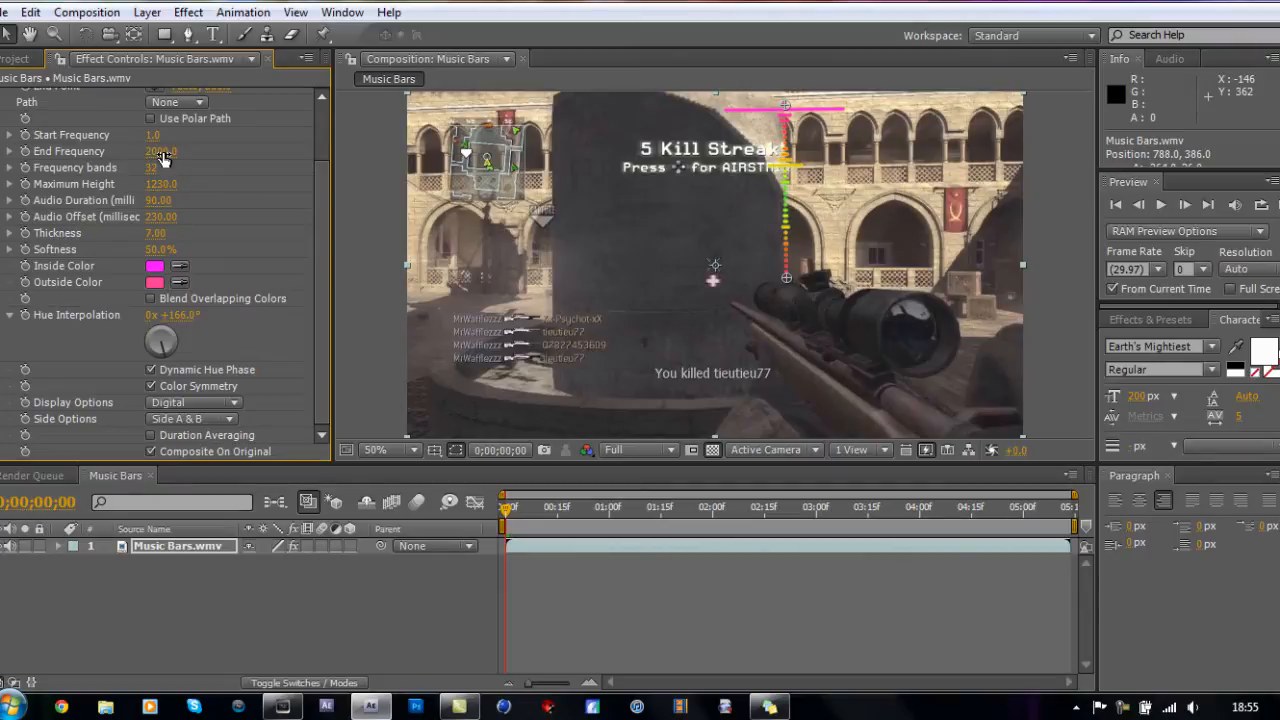
# Preview the spectrum with a 601 to 700 frequency range, and settle on a range of 20 to 200.
pyautogui.moveTo(155, 135); pyautogui.dragTo(161, 162)
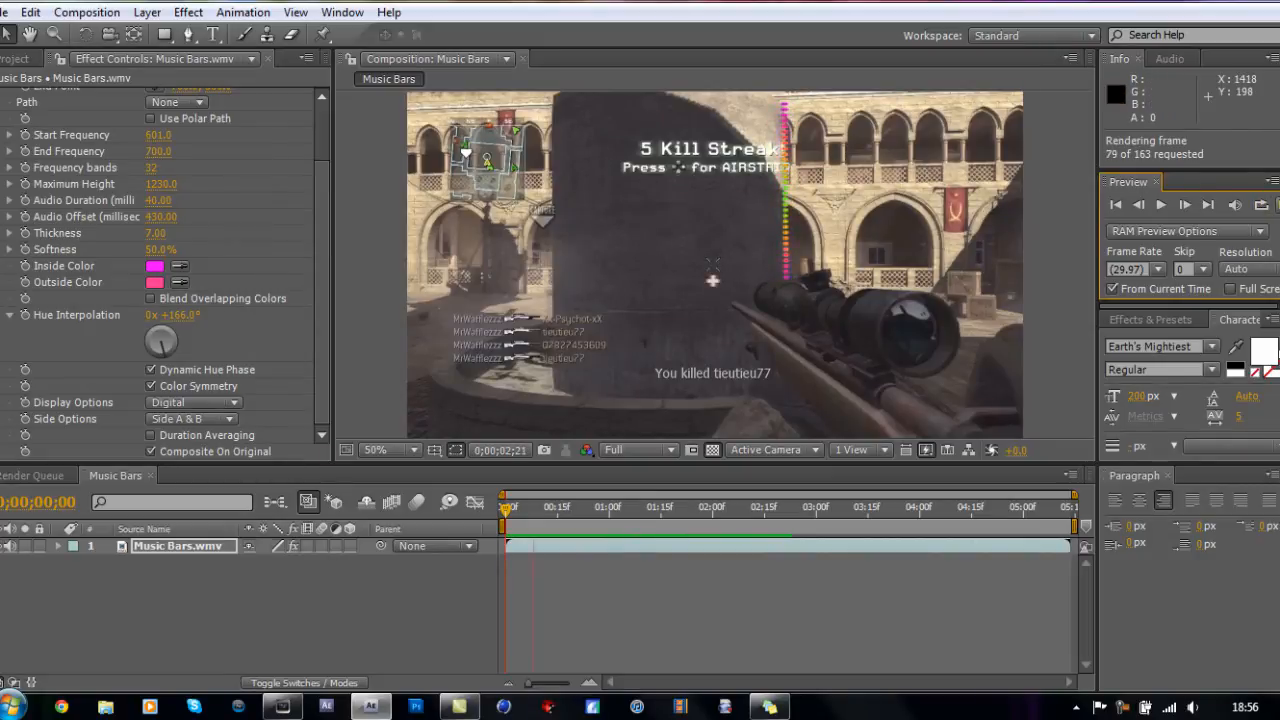
pyautogui.click(505, 513)
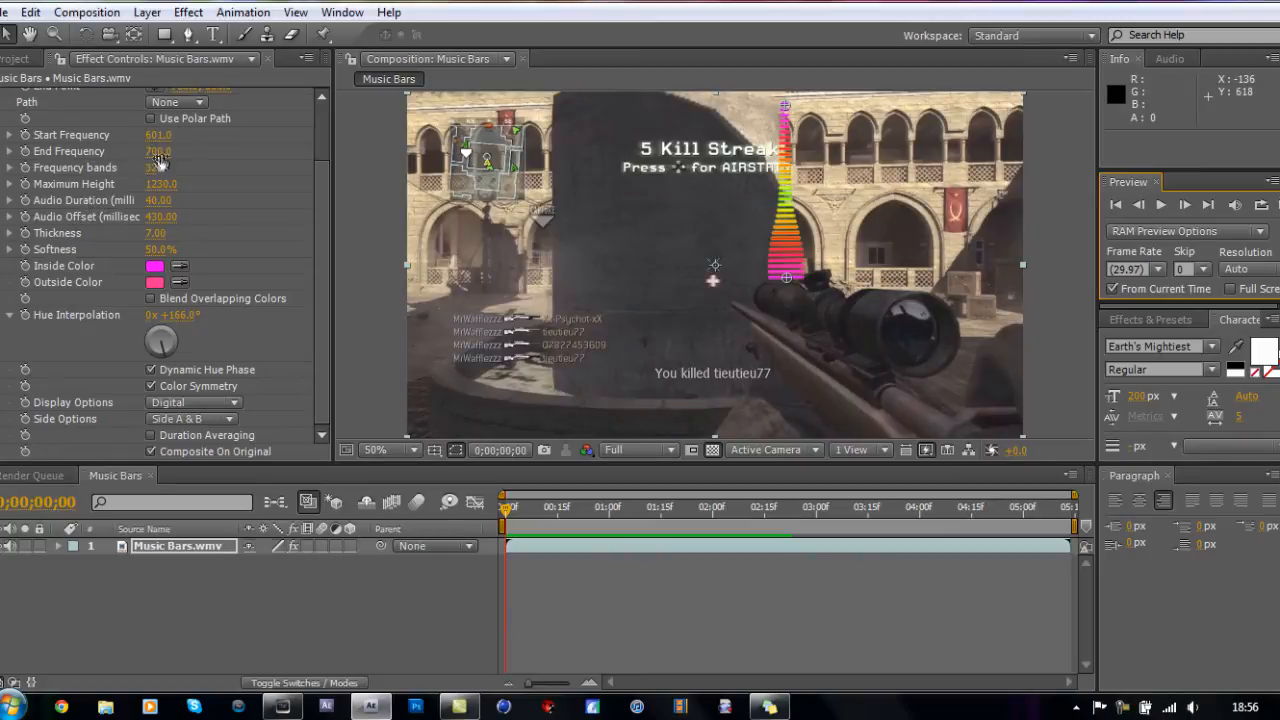
pyautogui.moveTo(157, 153); pyautogui.dragTo(262, 162)
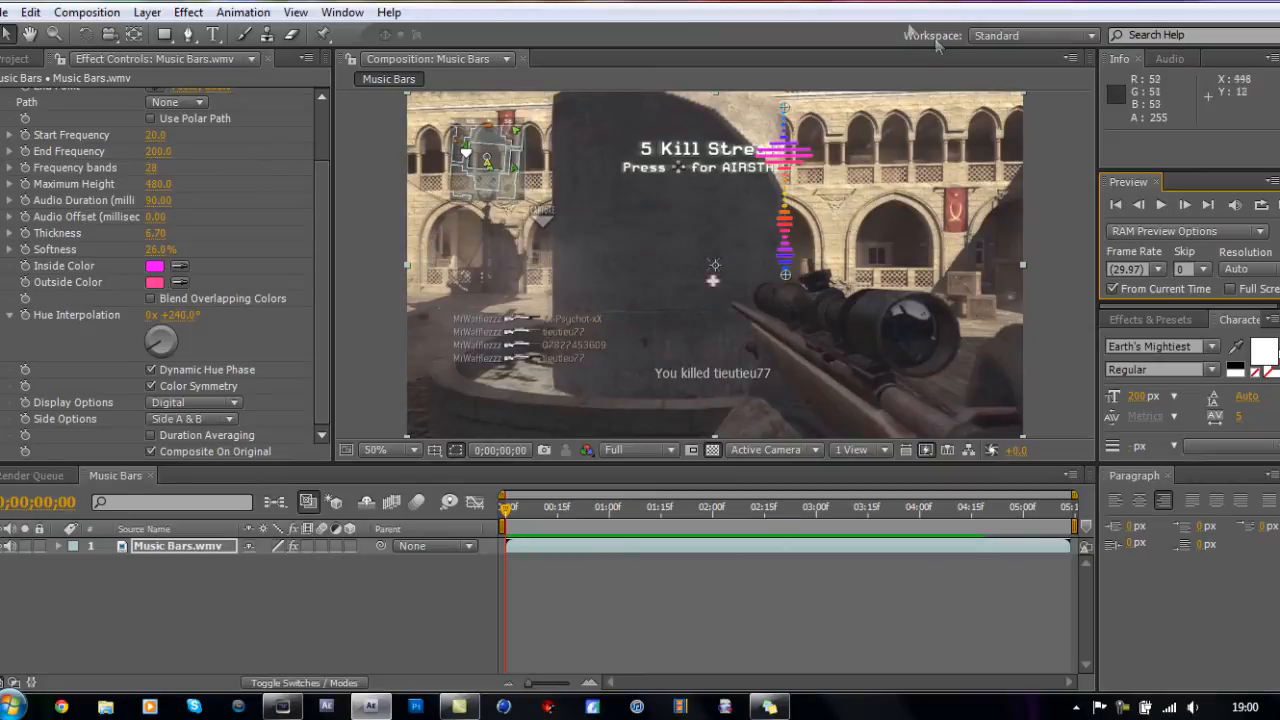
# Duplicate the Music Bars.wmv layer and remove the Audio Spectrum effect from the upper copy.
pyautogui.click(174, 550)
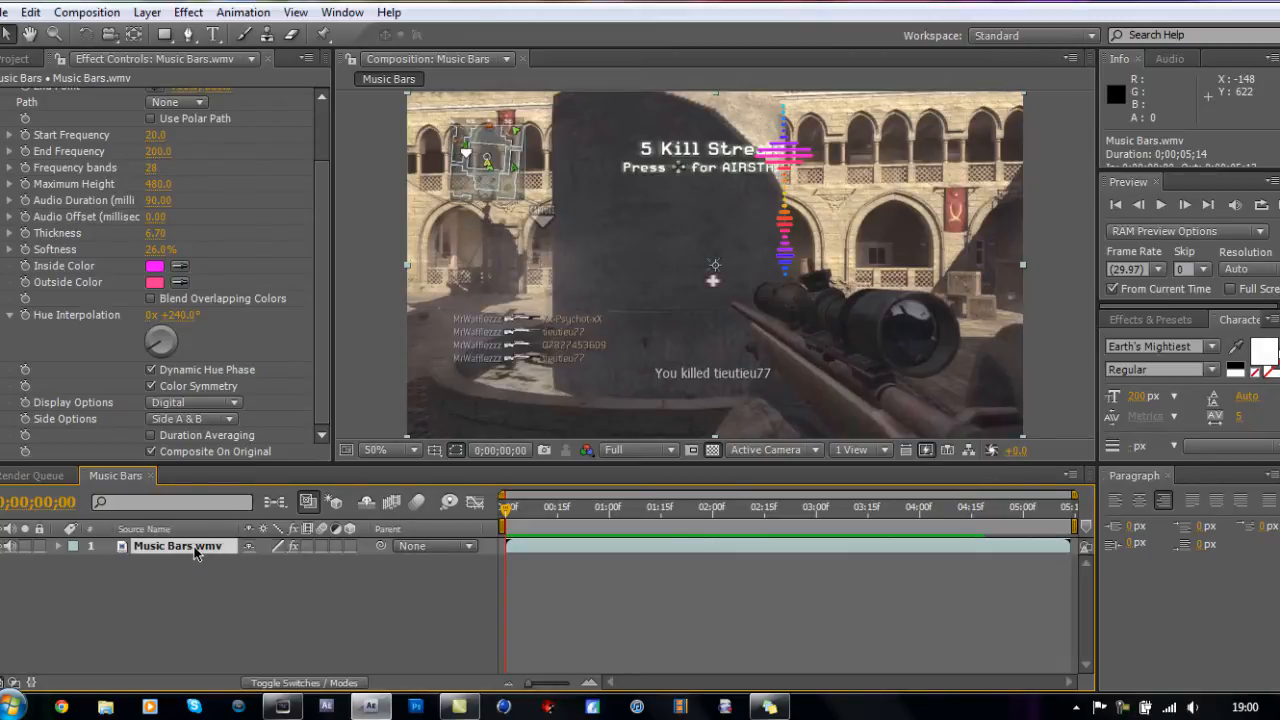
pyautogui.hotkey('ctrl', 'c')
pyautogui.hotkey('ctrl', 'v')
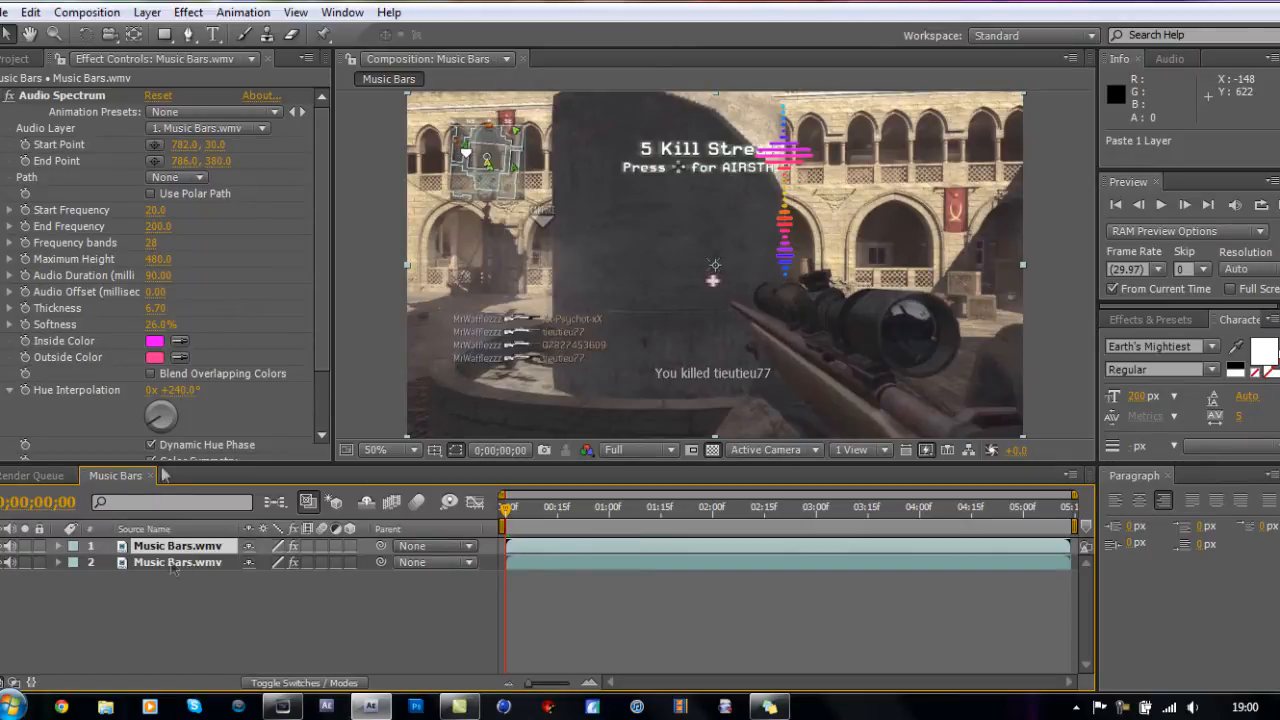
pyautogui.click(50, 96)
pyautogui.press('Delete')
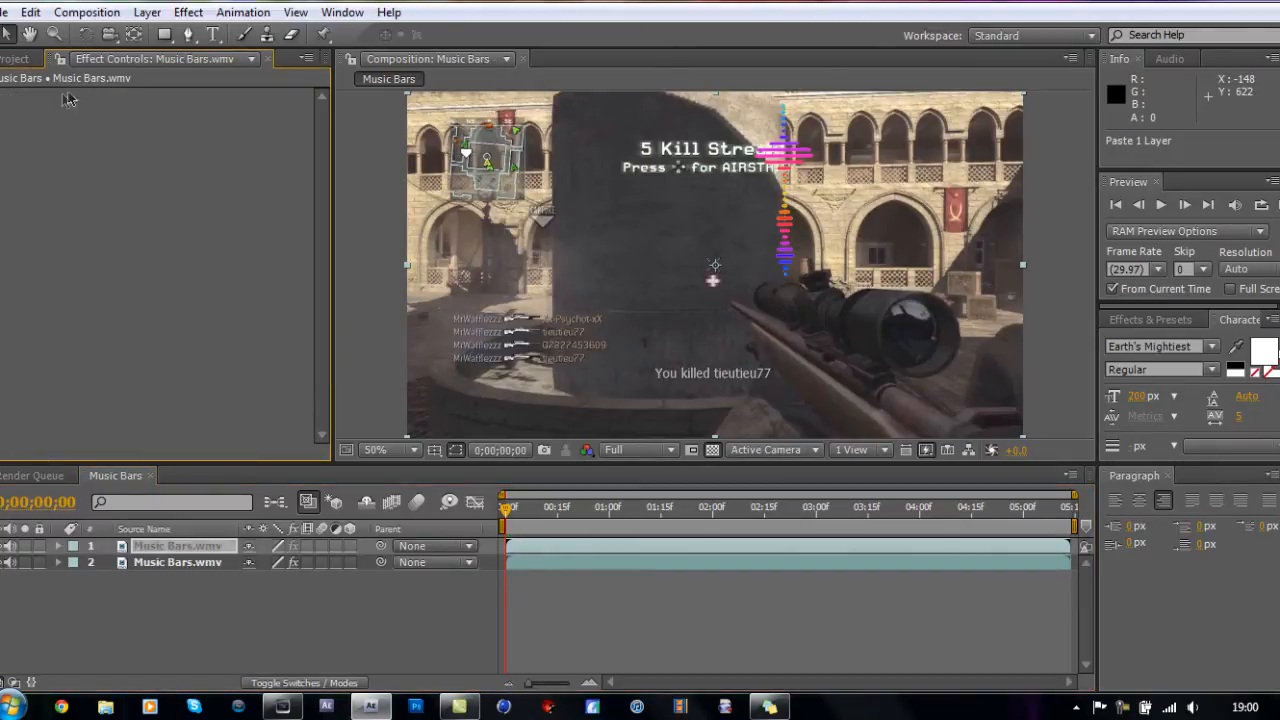
# Mask the upper copy with the Pen tool, following the wall's edge and the rifle scope's outline and enclosing the wall side of the frame.
pyautogui.click(190, 35)
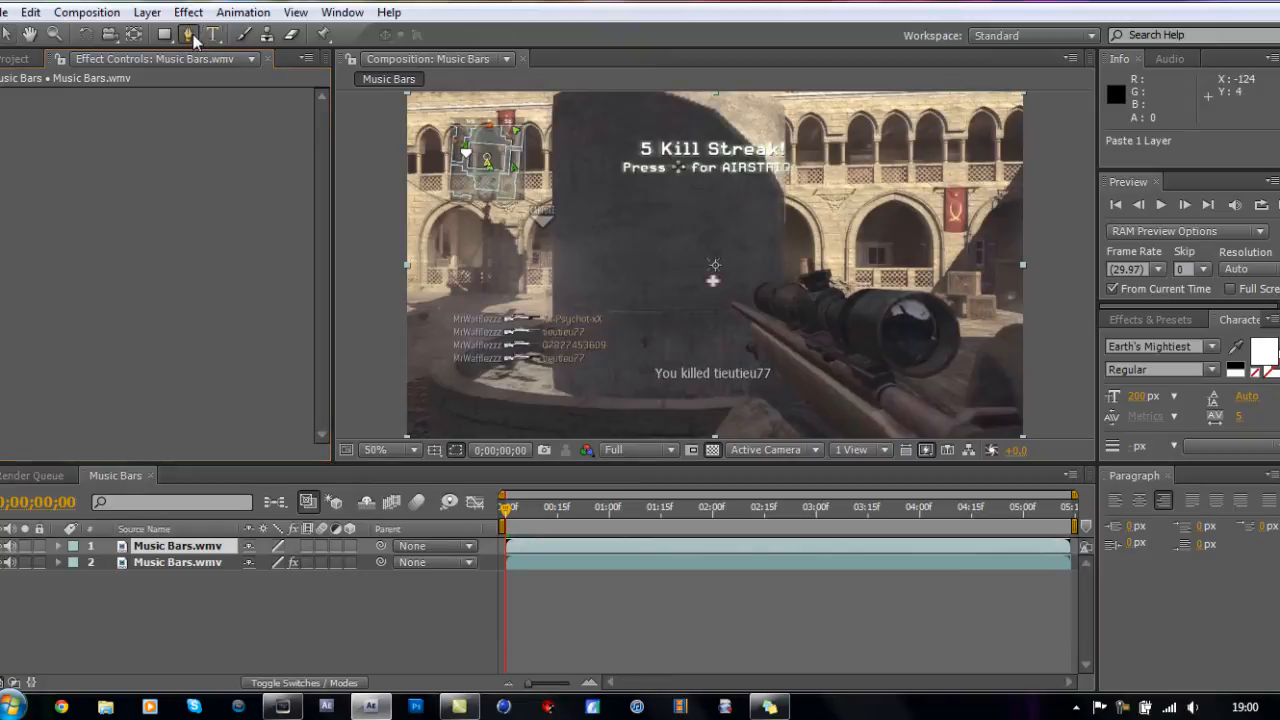
pyautogui.click(785, 108)
pyautogui.click(784, 282)
pyautogui.click(828, 271)
pyautogui.click(831, 284)
pyautogui.click(843, 297)
pyautogui.click(886, 290)
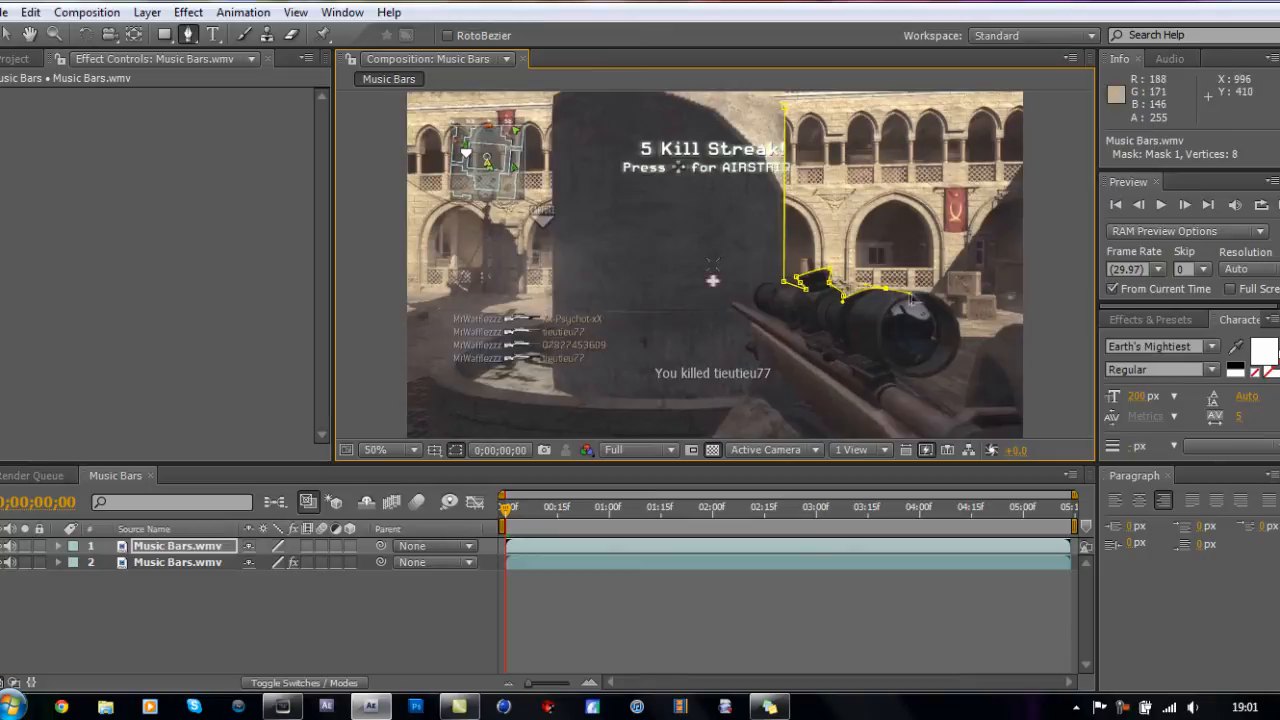
pyautogui.click(935, 294)
pyautogui.moveTo(959, 345); pyautogui.dragTo(950, 380)
pyautogui.moveTo(958, 428); pyautogui.dragTo(931, 356)
pyautogui.click(931, 380)
pyautogui.moveTo(535, 300); pyautogui.dragTo(606, 321)
pyautogui.click(429, 389)
pyautogui.moveTo(650, 266); pyautogui.dragTo(452, 130)
pyautogui.click(817, 128)
pyautogui.click(826, 139)
pyautogui.click(843, 155)
pyautogui.click(7, 34)
pyautogui.moveTo(769, 286); pyautogui.dragTo(720, 237)
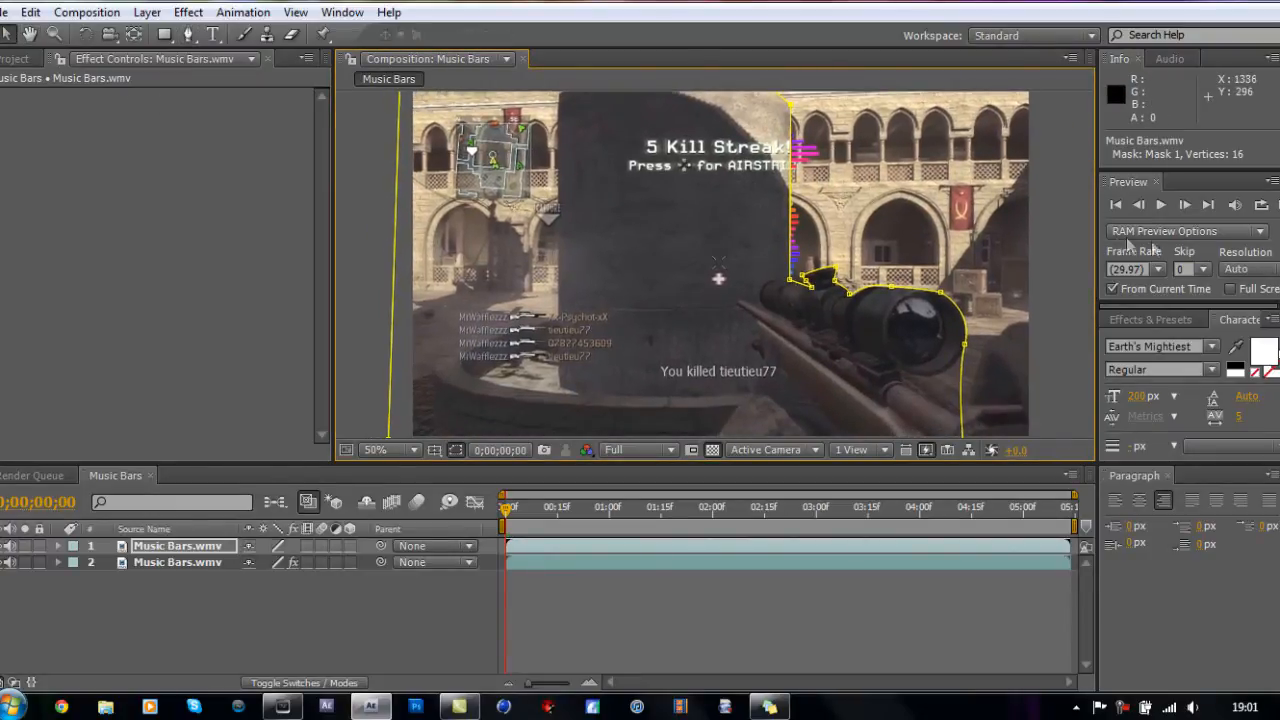
pyautogui.click(1064, 242)
pyautogui.click(1046, 194)
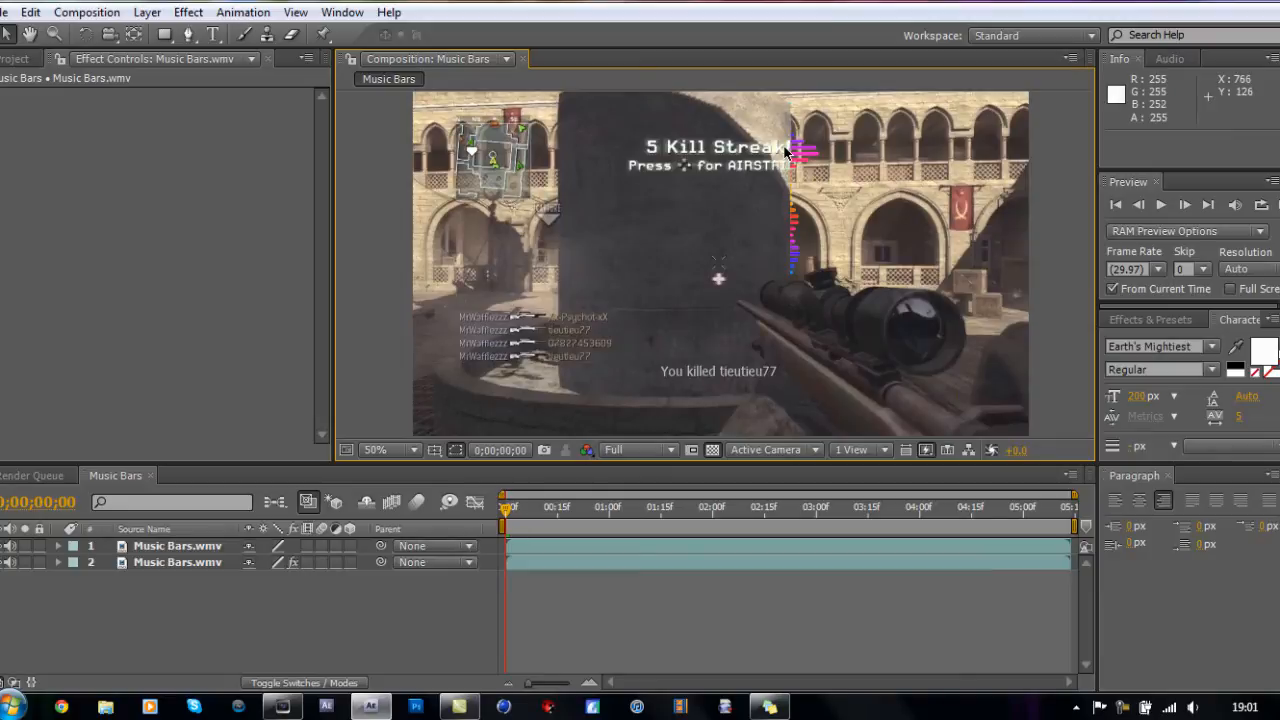
# Realign the lower layer's Audio Spectrum with the wall's edge, with Start Point 786, 36 and End Point 784, 392.
pyautogui.click(170, 563)
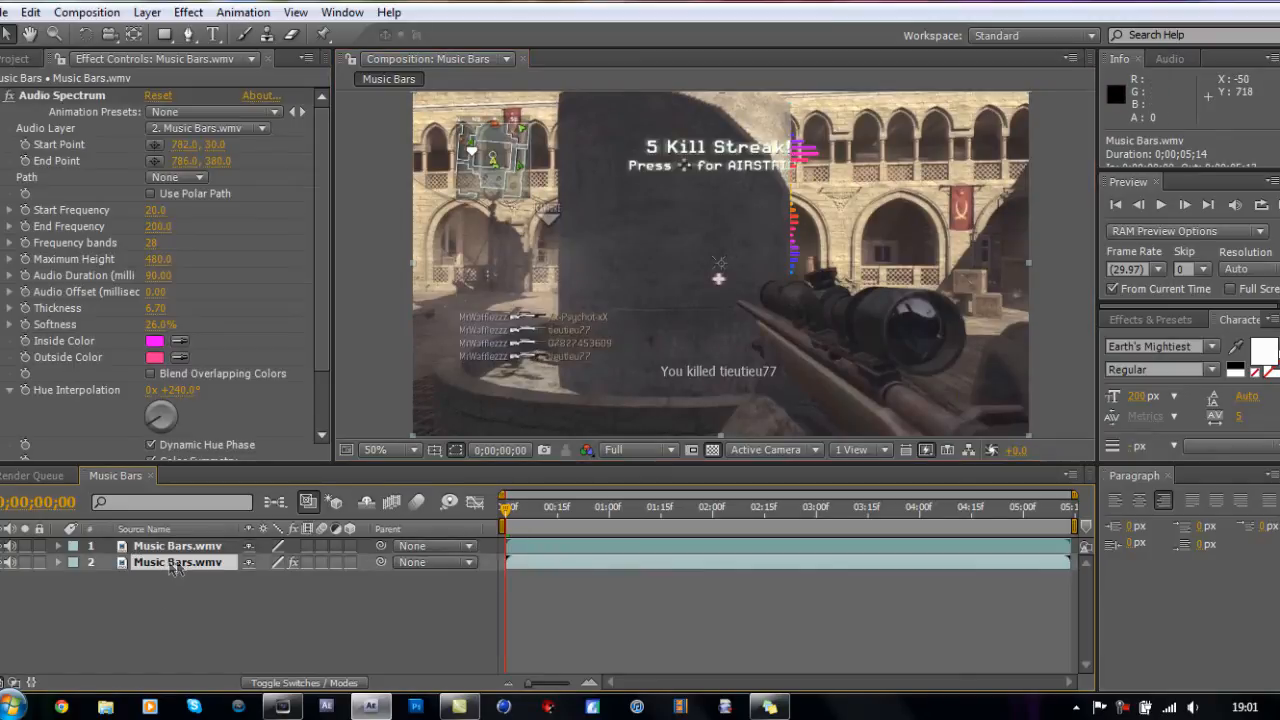
pyautogui.click(155, 144)
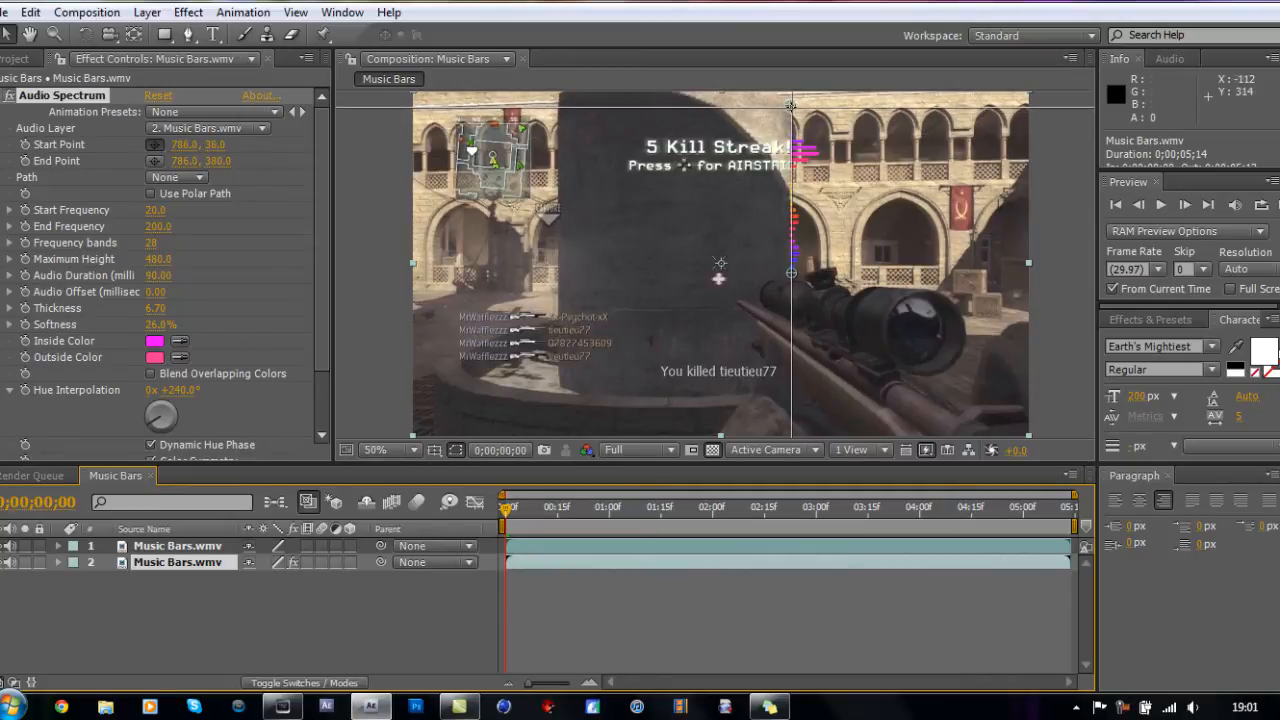
pyautogui.click(791, 106)
pyautogui.moveTo(790, 275); pyautogui.dragTo(787, 280)
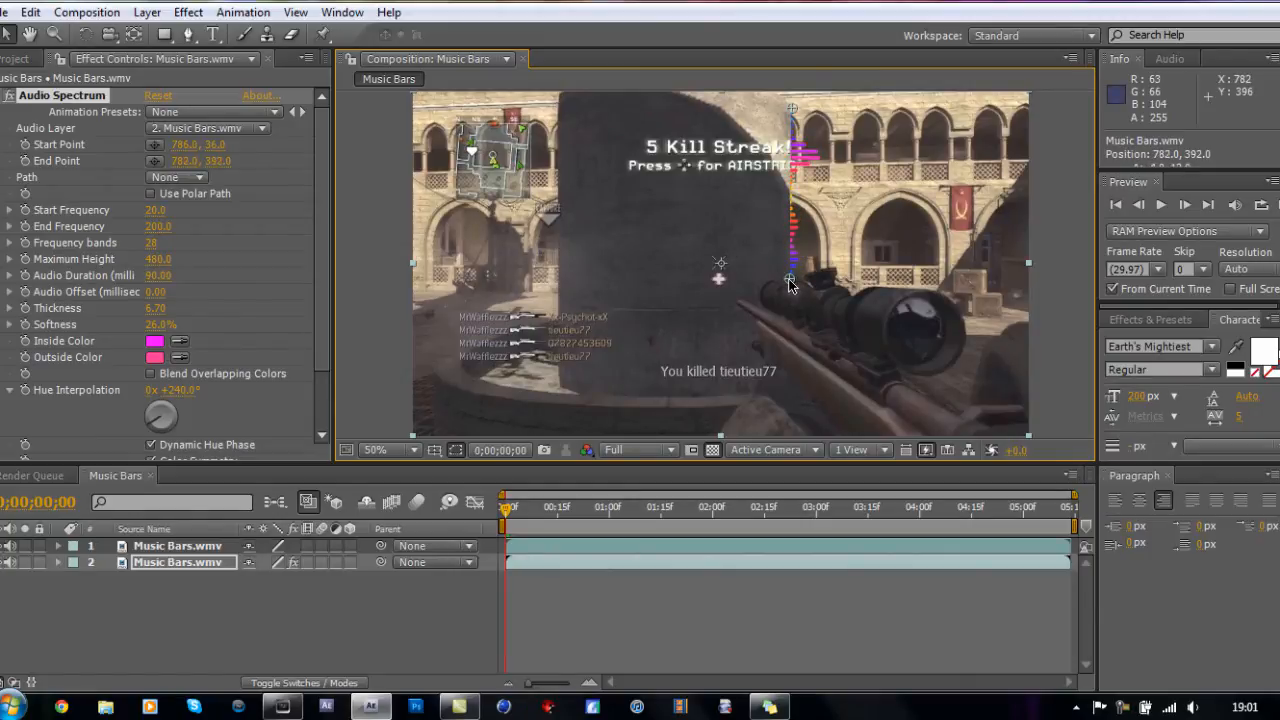
pyautogui.click(1075, 197)
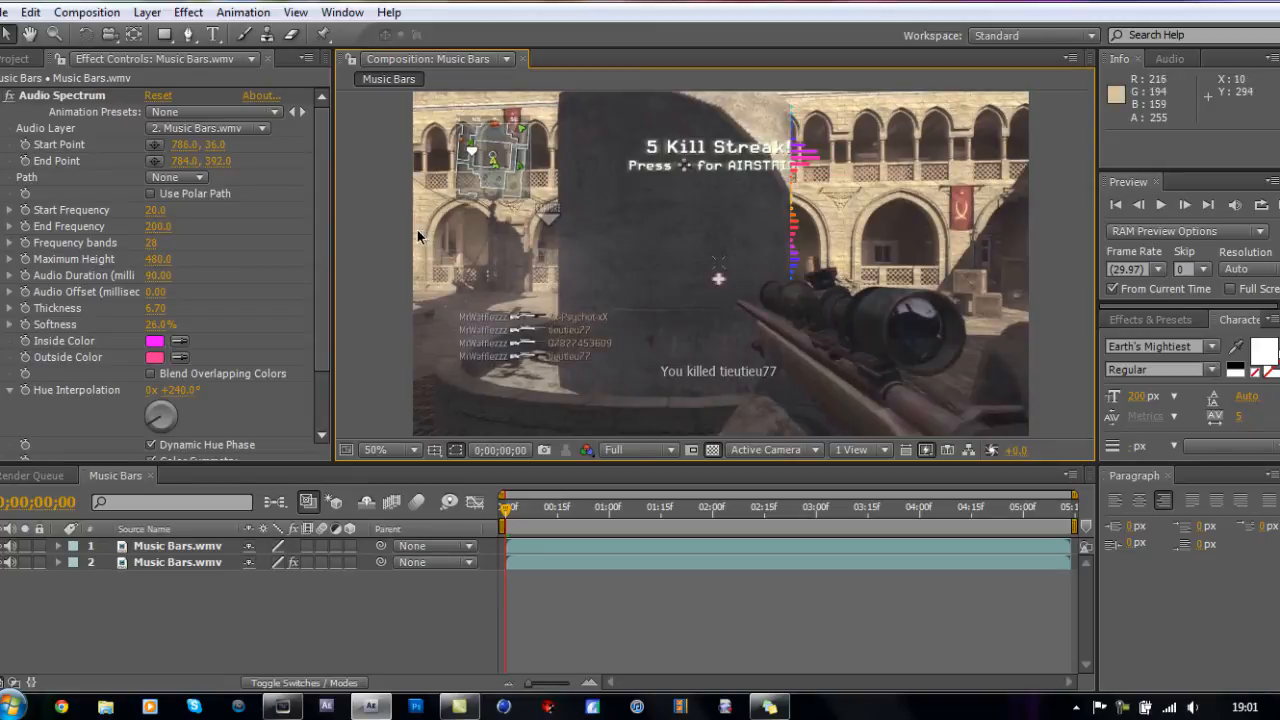
# Try Maximum Heights of 1000 and 3000 for the spectrum bars, and settle on 2000.
pyautogui.click(174, 260)
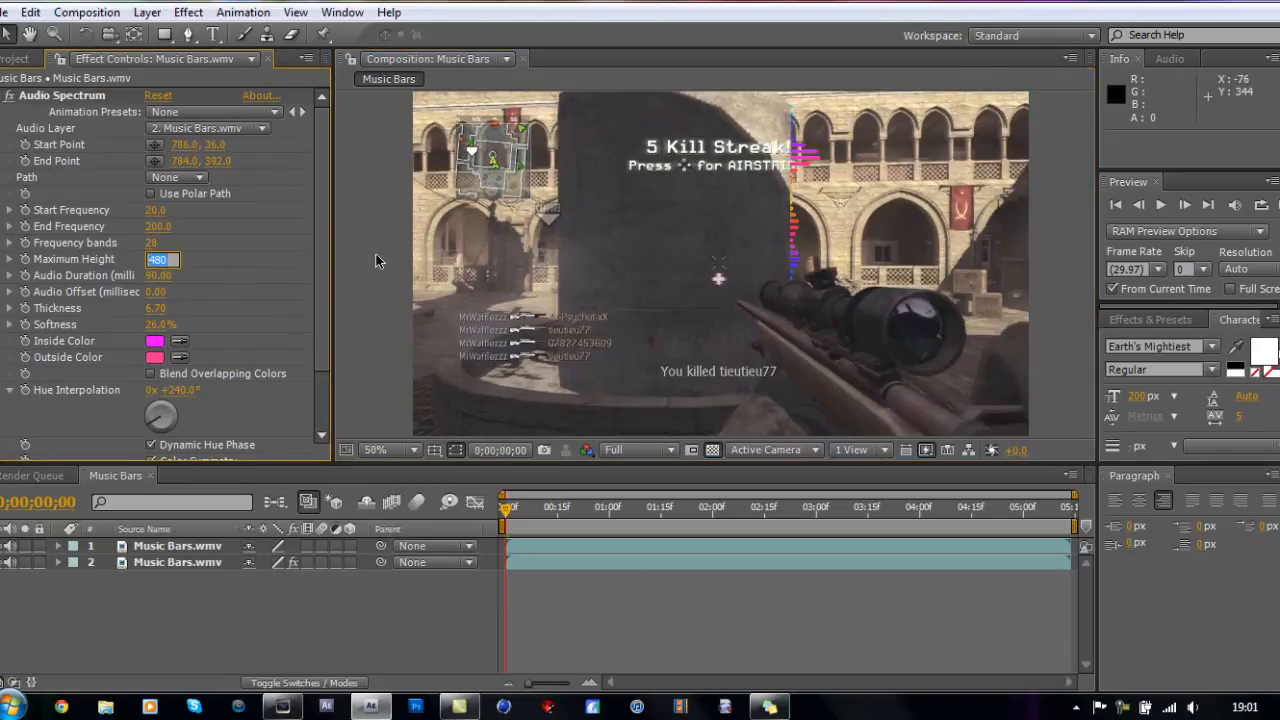
pyautogui.write('1000')
pyautogui.press('Return')
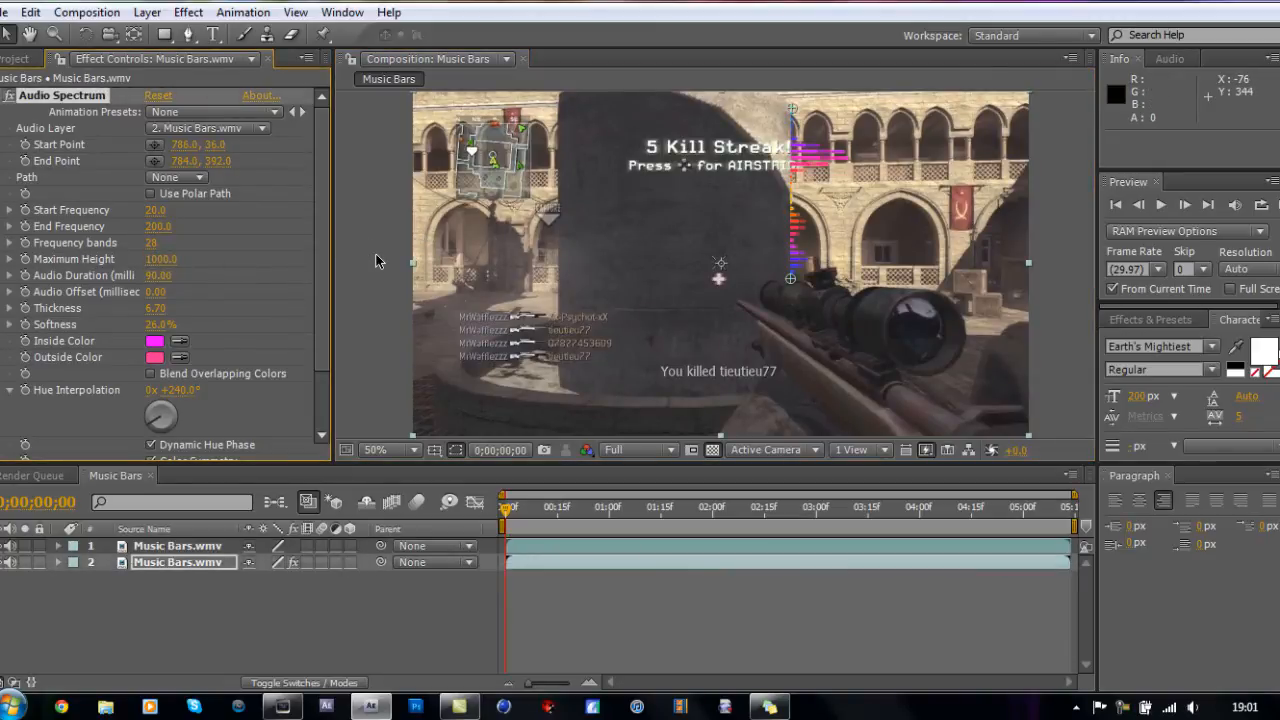
pyautogui.click(165, 259)
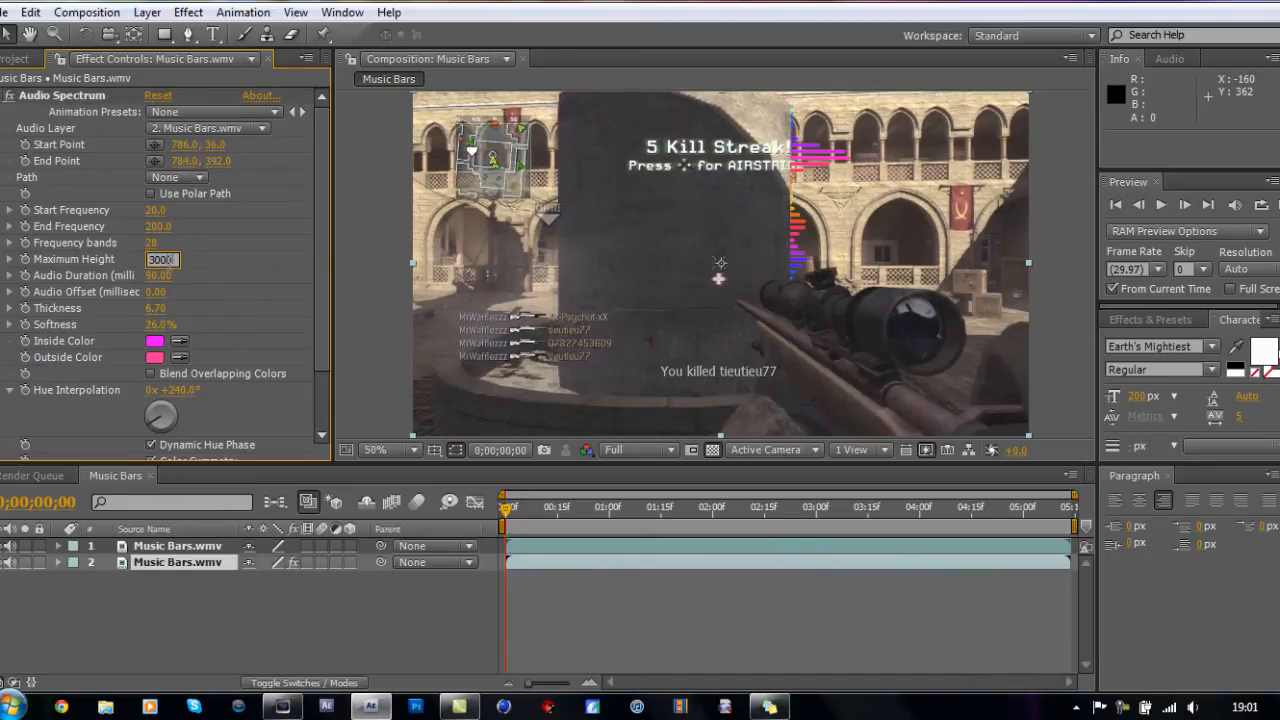
pyautogui.press('Return')
pyautogui.click(1045, 181)
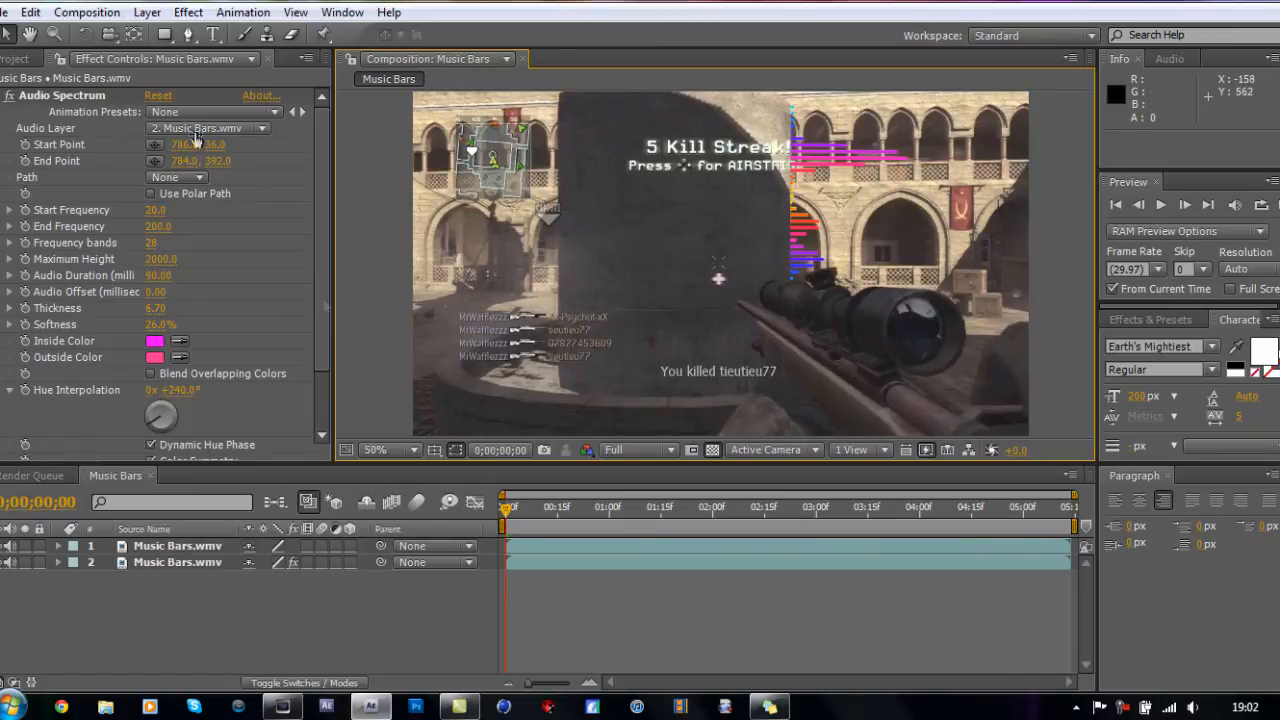
# Add an adjustment layer above both clips and apply the Magic Bullet Looks effect to it.
pyautogui.click(147, 12)
pyautogui.moveTo(176, 38)
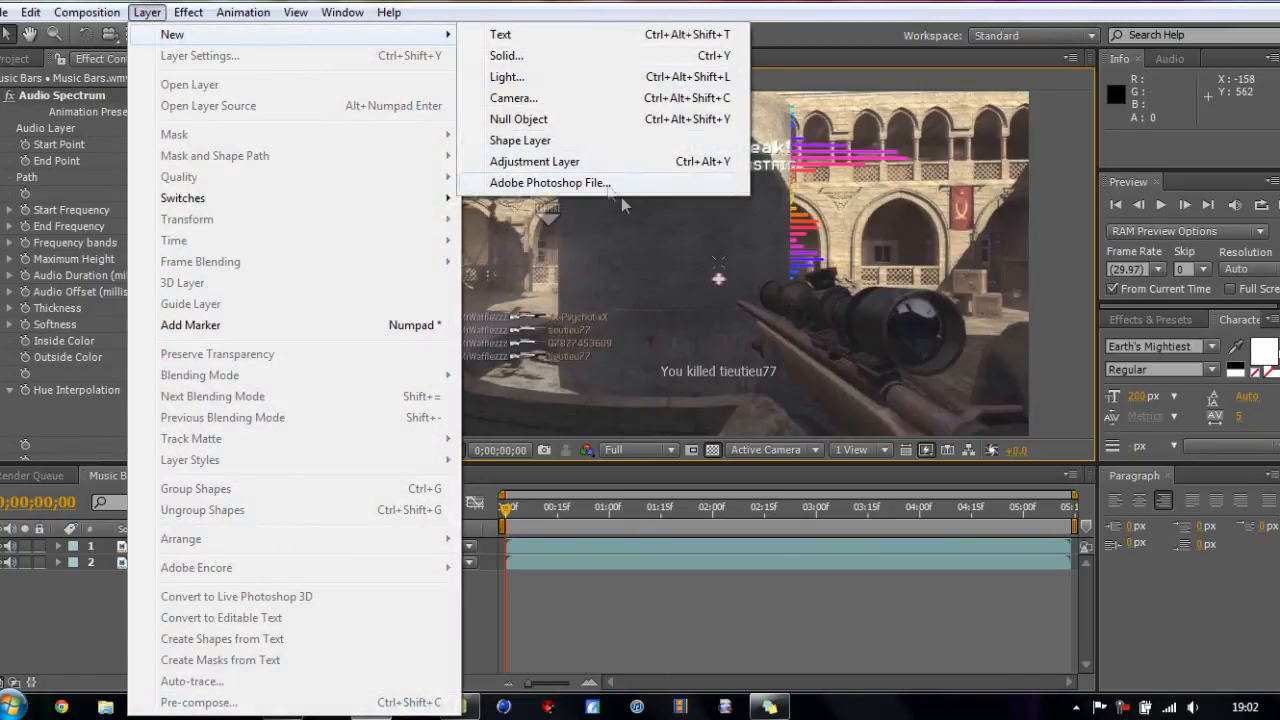
pyautogui.click(583, 170)
pyautogui.click(188, 12)
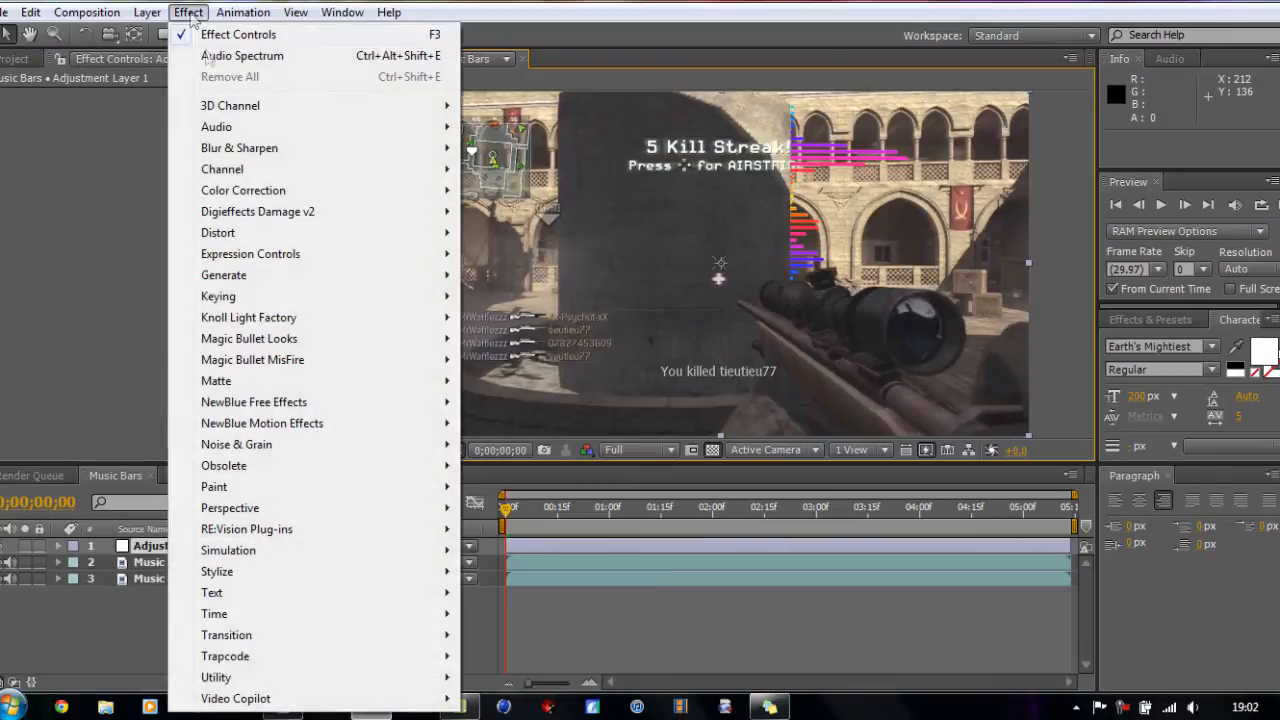
pyautogui.moveTo(275, 197)
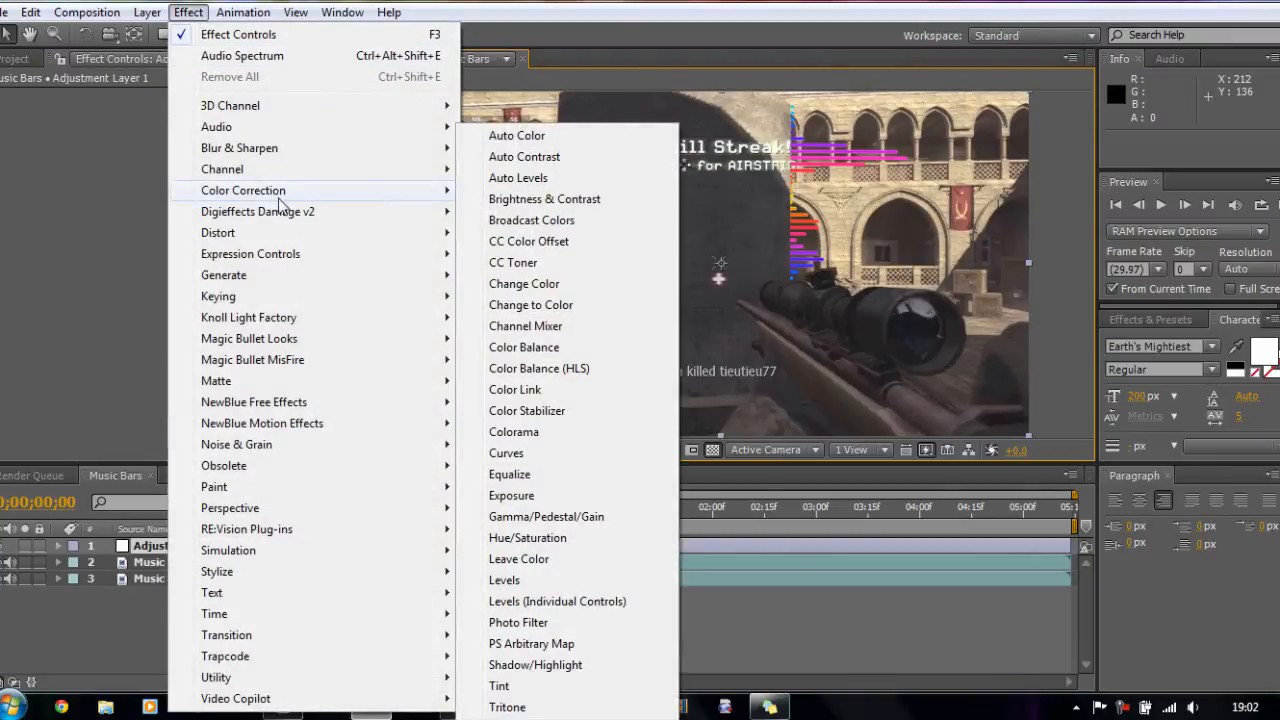
pyautogui.moveTo(294, 337)
pyautogui.click(505, 338)
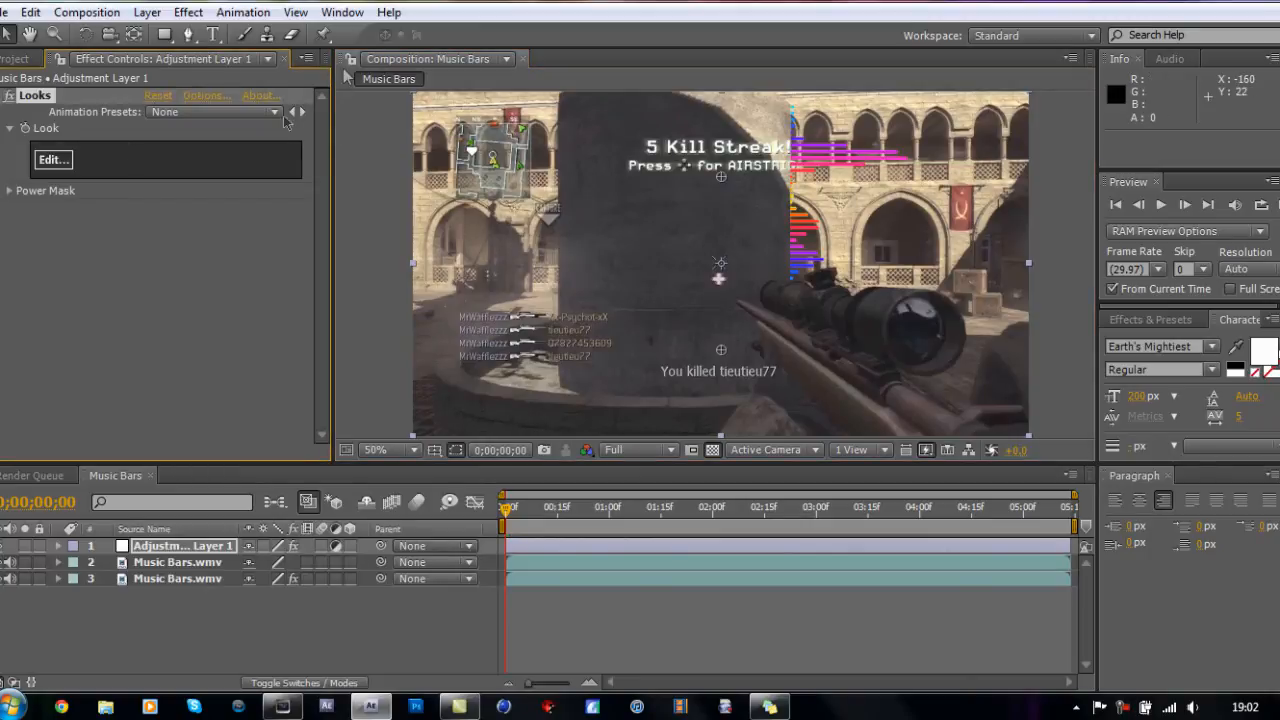
# Open the adjustment layer's look editor and apply a preset look that includes Diffusion, Vignette, Swing-Tilt, Ranged Saturation and Curves.
pyautogui.click(53, 160)
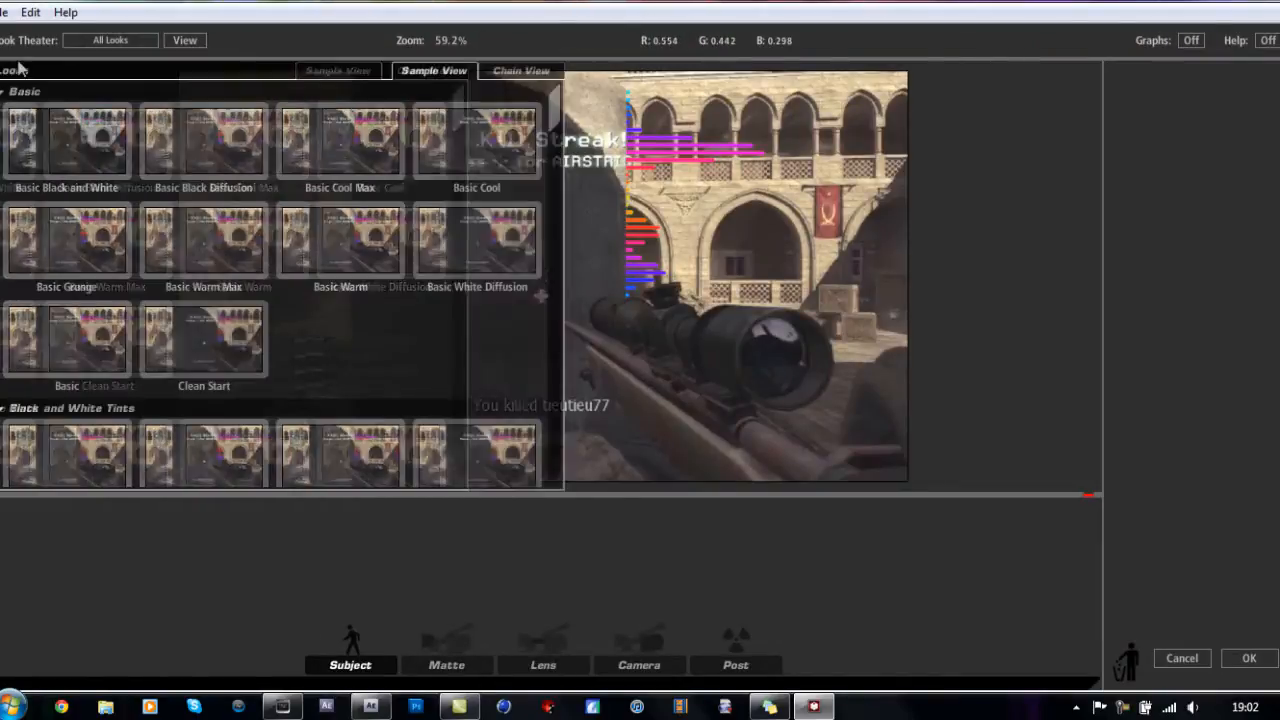
pyautogui.moveTo(2, 118)
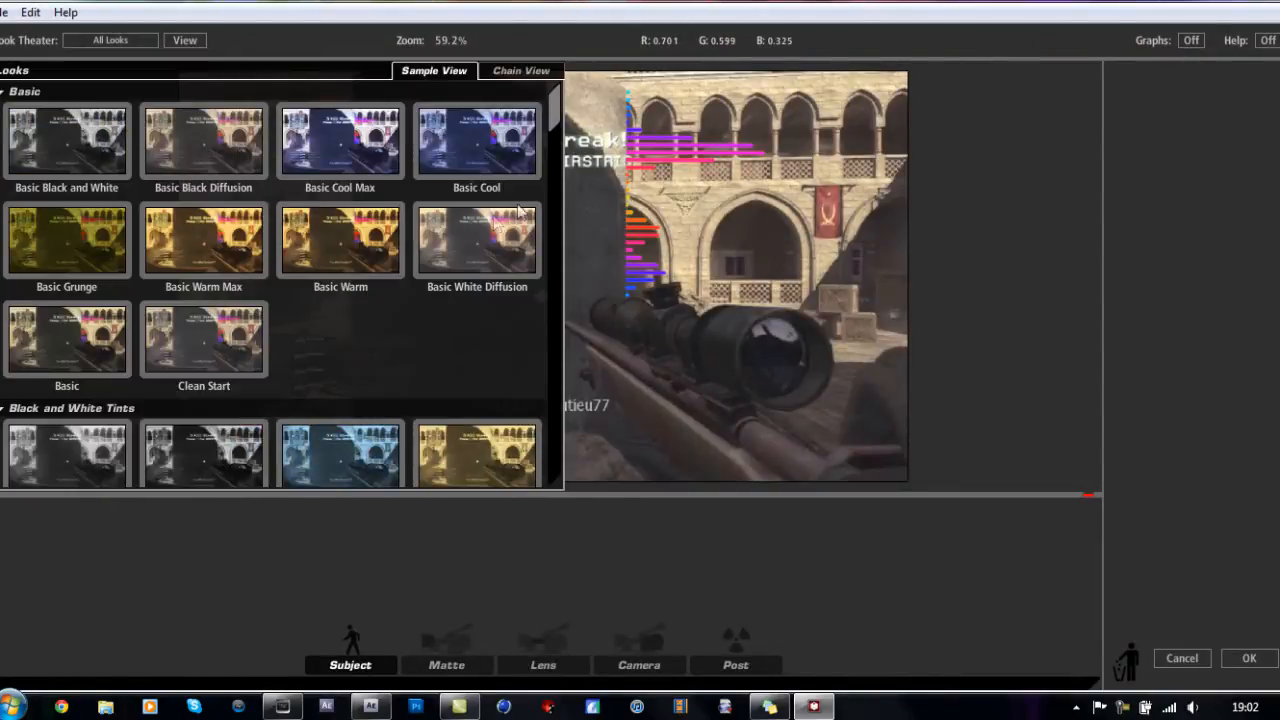
pyautogui.moveTo(550, 192); pyautogui.dragTo(563, 262)
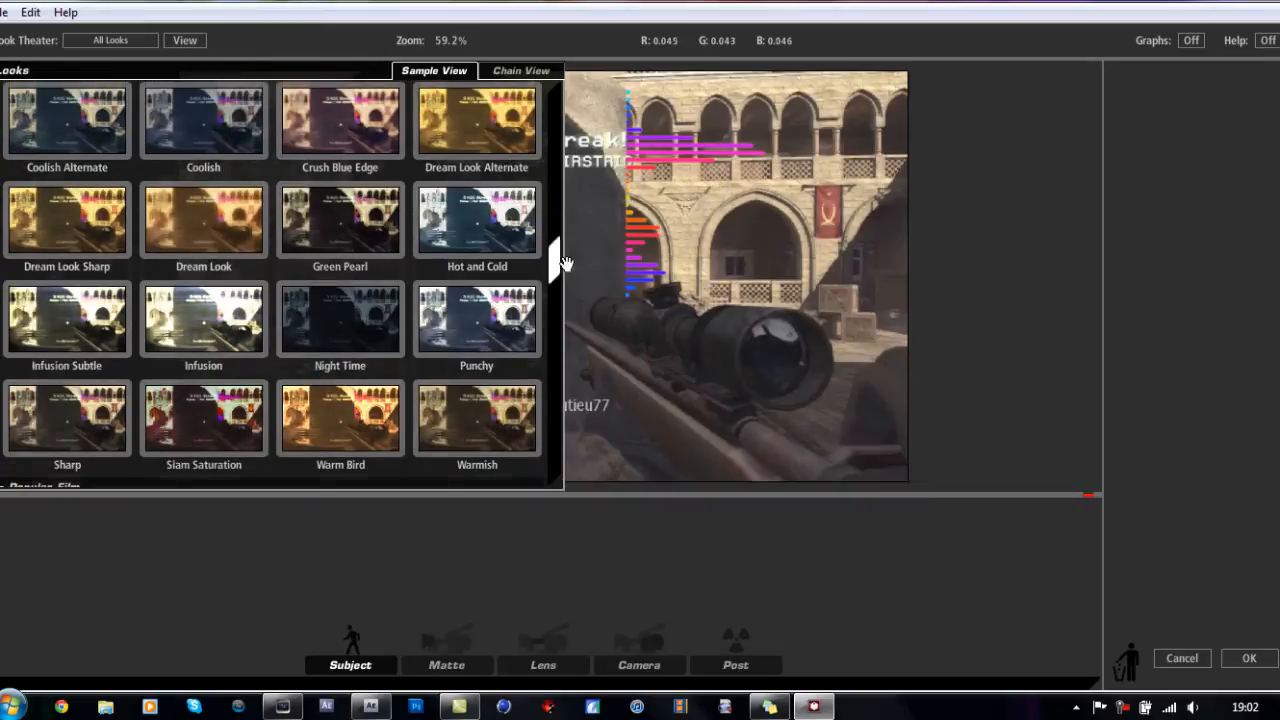
pyautogui.click(354, 136)
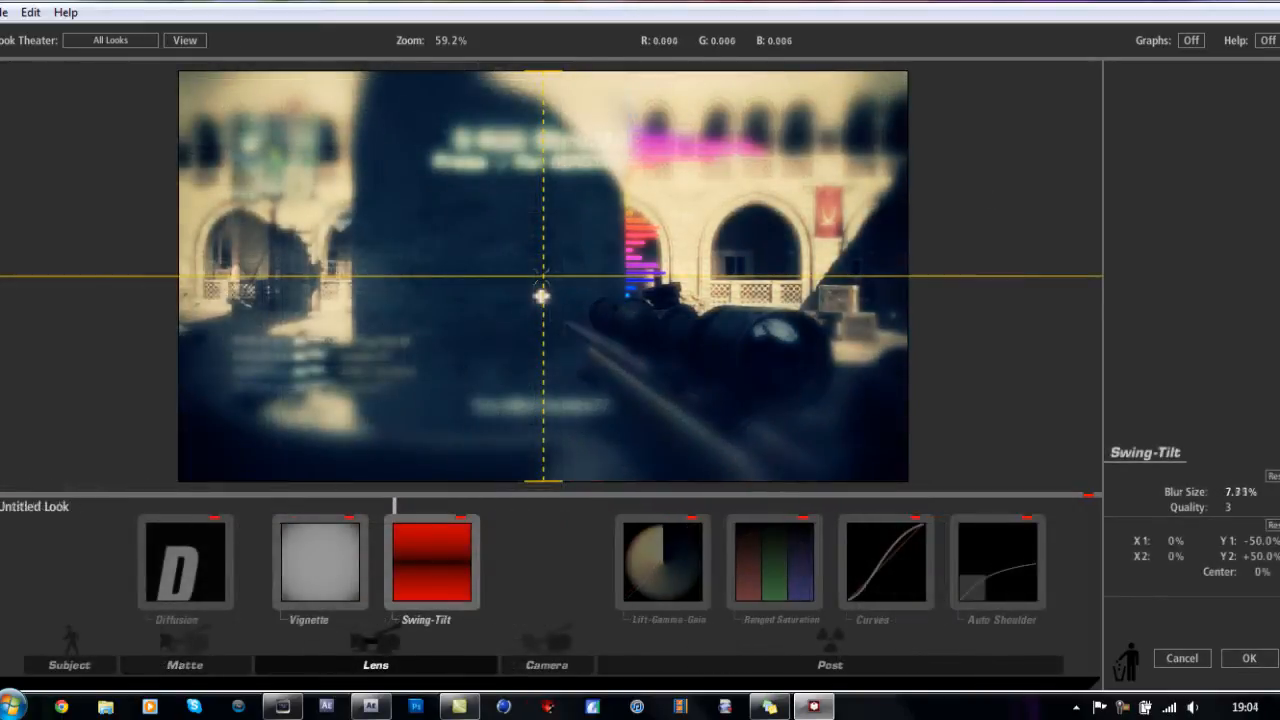
# Set the Swing-Tilt blur size to 3.99%, reposition its focus area to keep the kill feed sharp, and accept the look.
pyautogui.moveTo(1240, 491); pyautogui.dragTo(1222, 491)
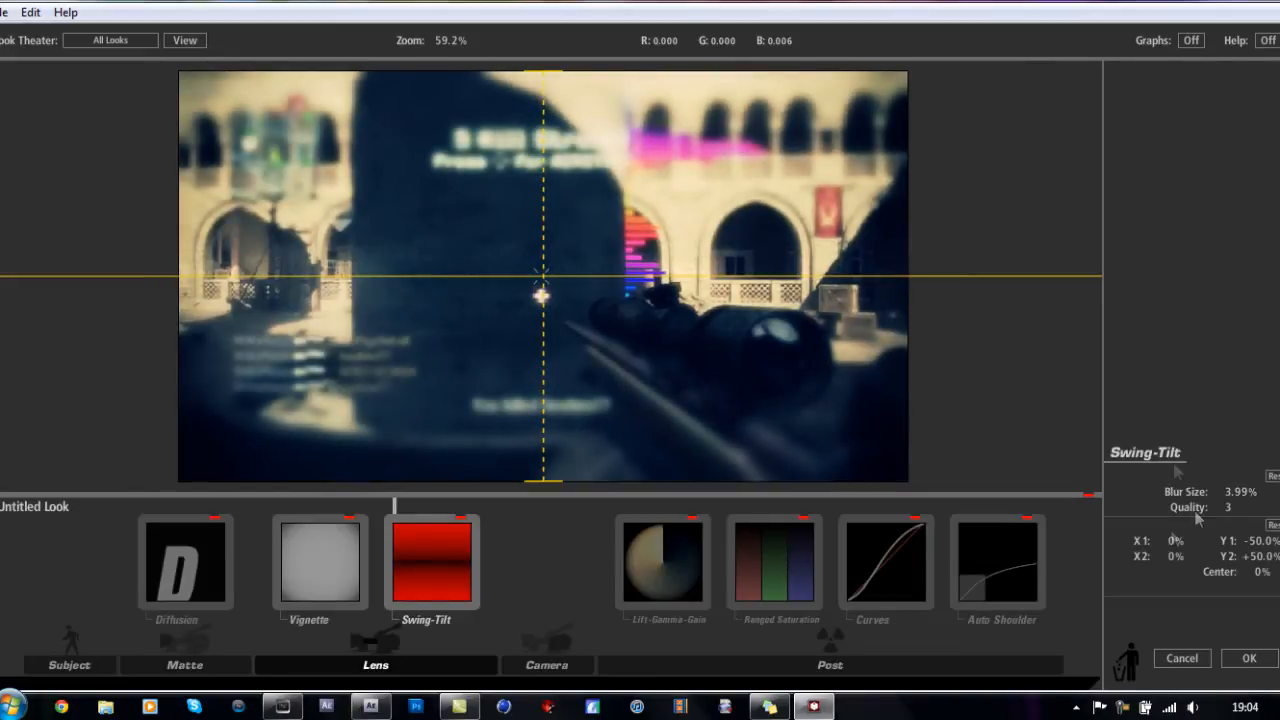
pyautogui.moveTo(1256, 541); pyautogui.dragTo(1278, 541)
pyautogui.moveTo(543, 129); pyautogui.dragTo(401, 0)
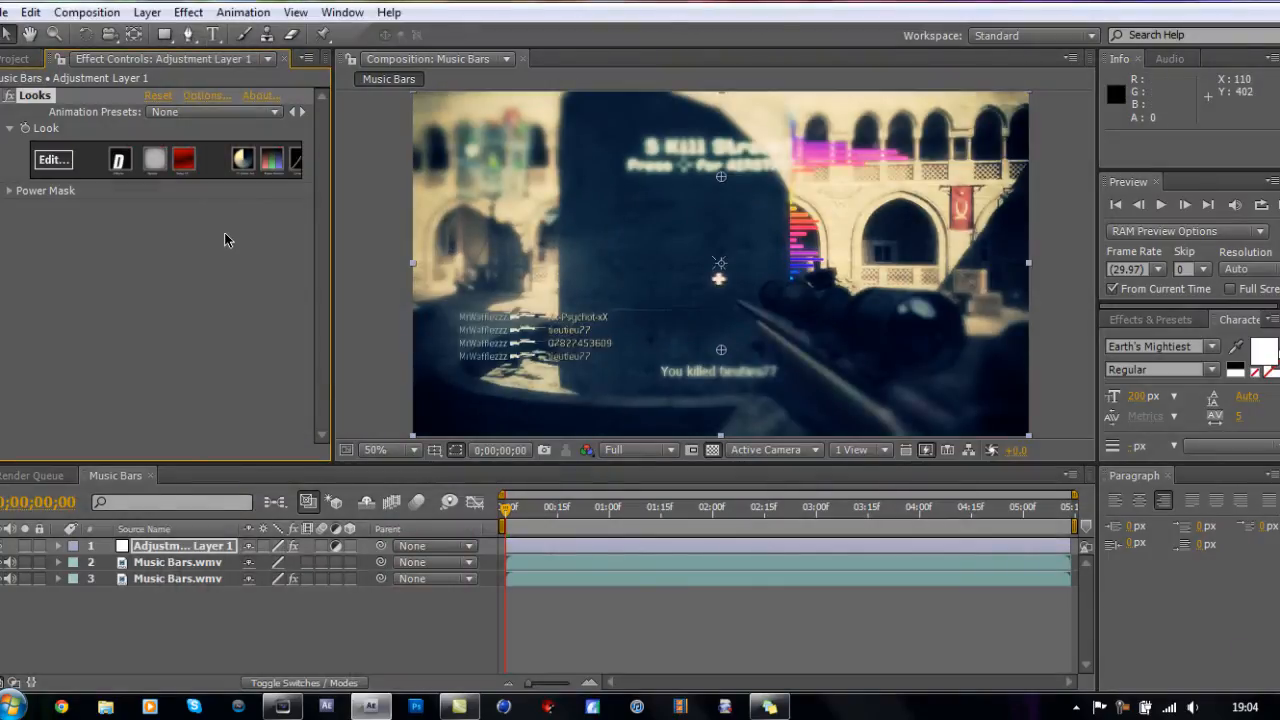
# Add the Music Bars composition to the render queue and specify its output file as Music Bars.avi.
pyautogui.click(100, 12)
pyautogui.moveTo(136, 20)
pyautogui.moveTo(87, 12)
pyautogui.click(130, 175)
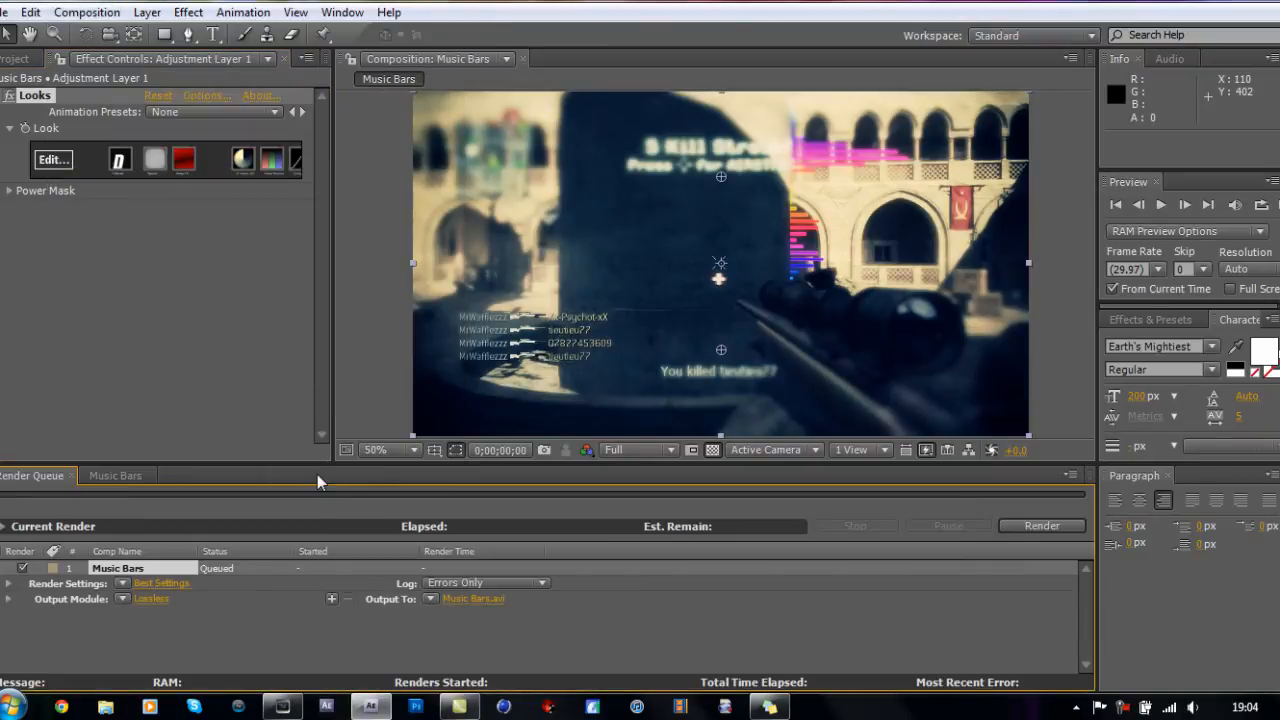
pyautogui.click(462, 599)
# Keep Audio Output disabled in the Video For Windows output module settings and start the render.
pyautogui.click(147, 600)
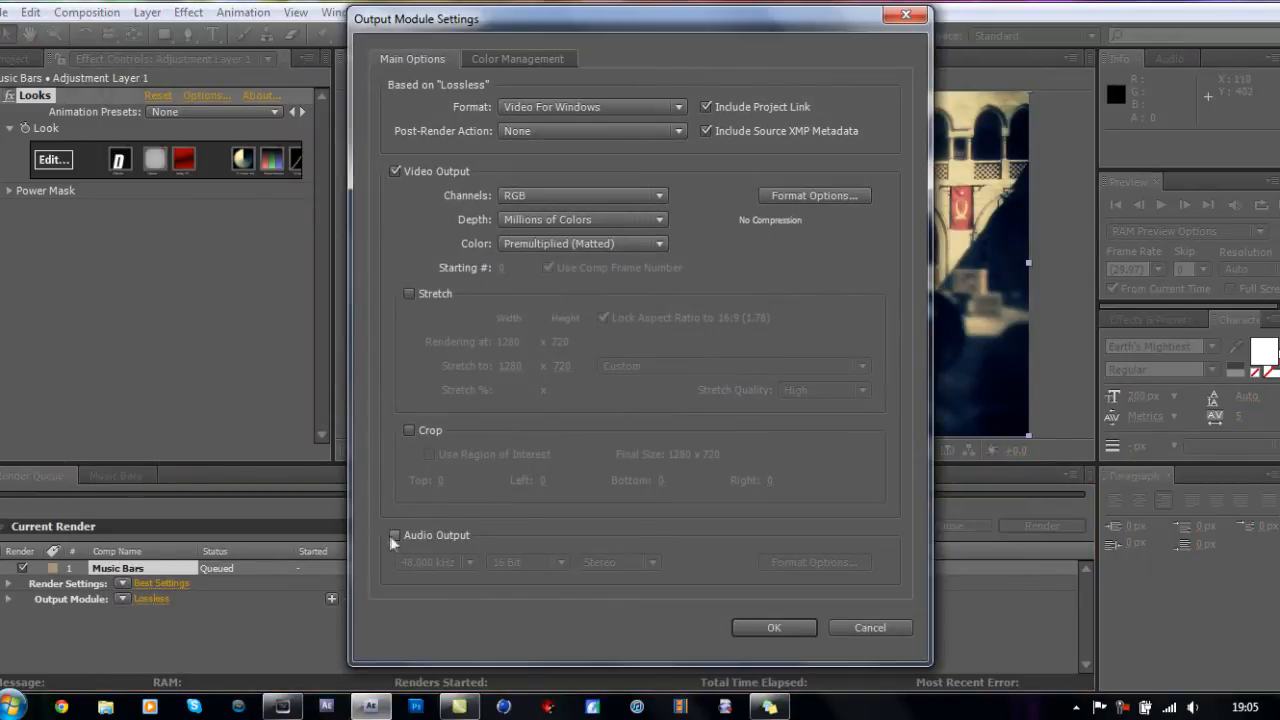
pyautogui.click(395, 535)
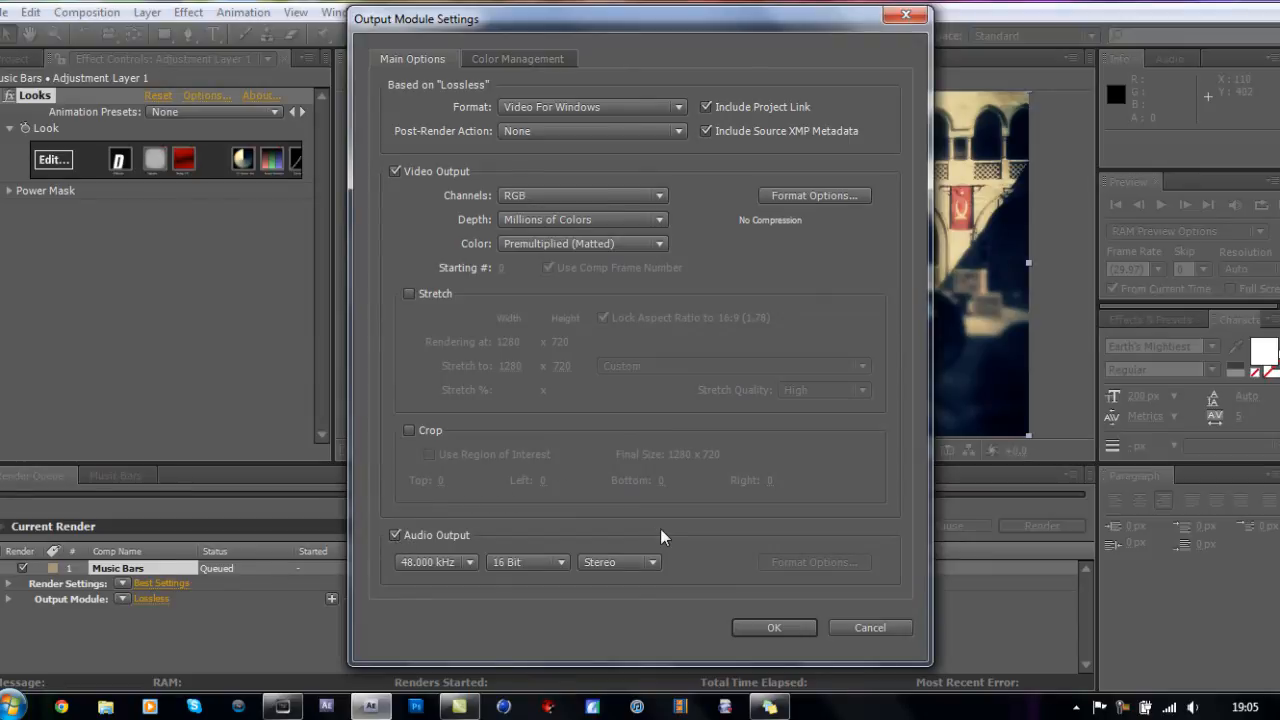
pyautogui.click(395, 536)
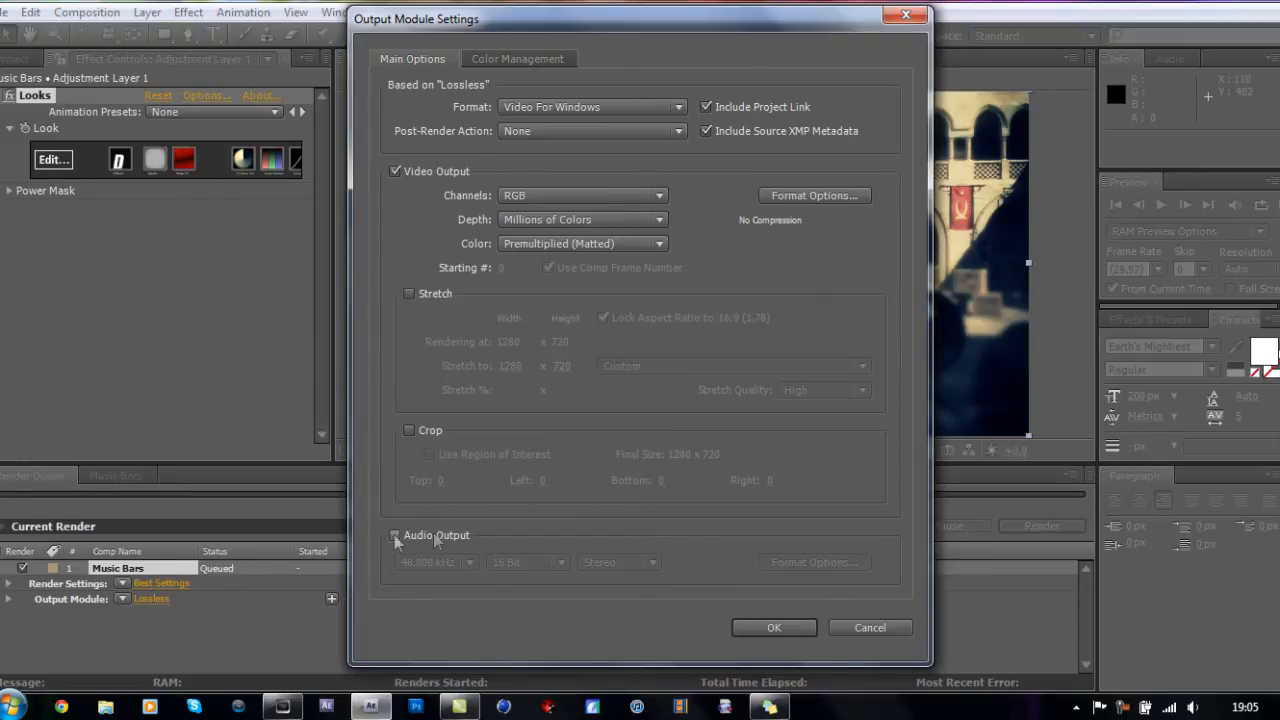
pyautogui.click(801, 626)
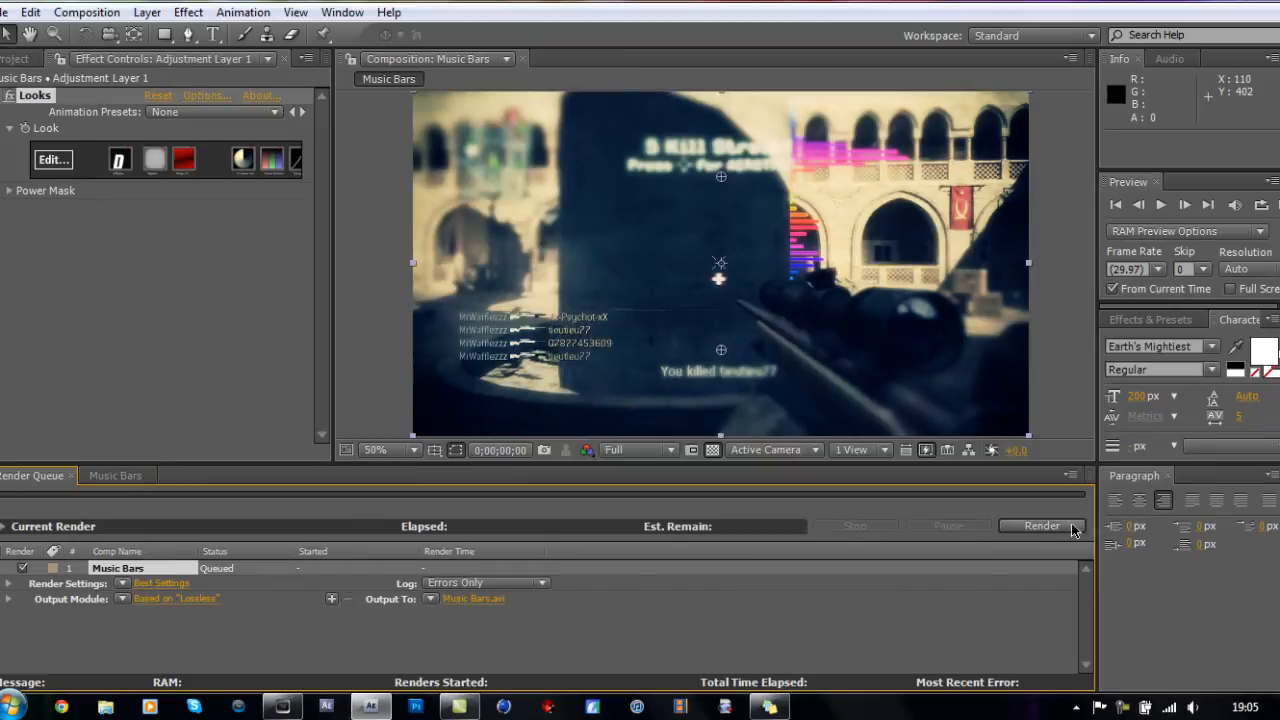
pyautogui.click(1072, 526)
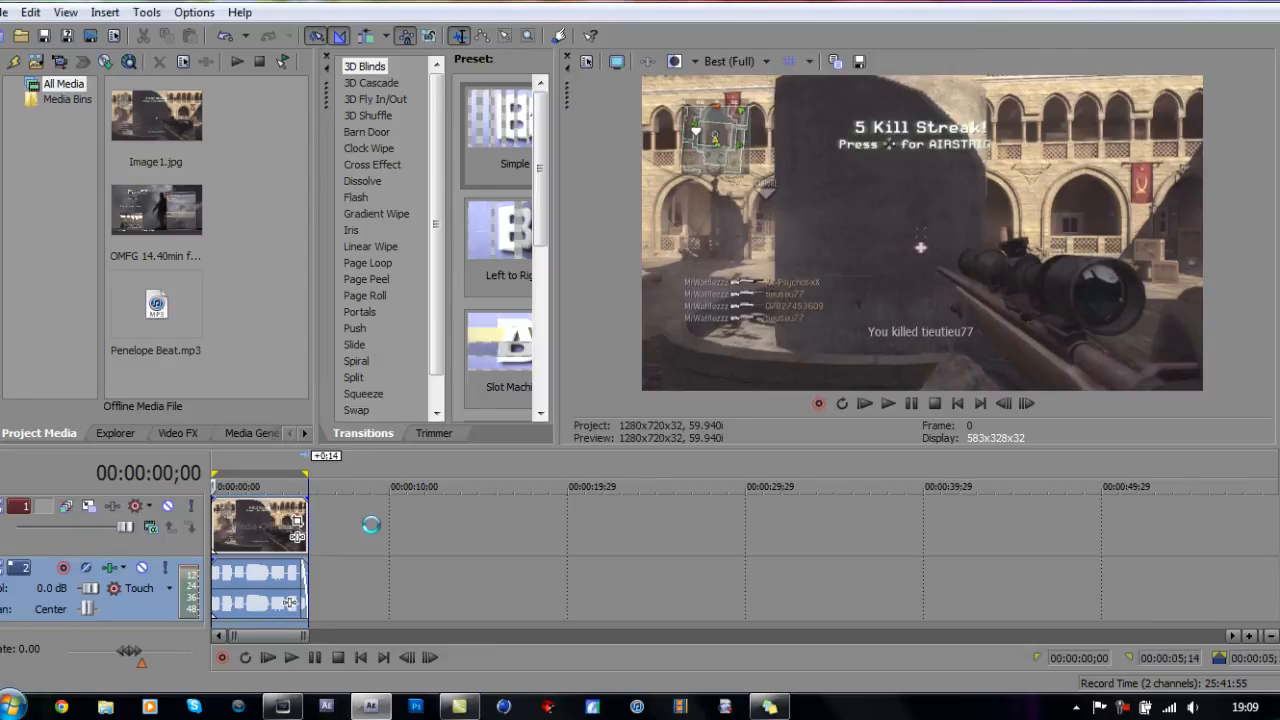
# Switch to Sony Vegas and delete the original gameplay clip from the video track, keeping the audio track.
pyautogui.click(371, 525)
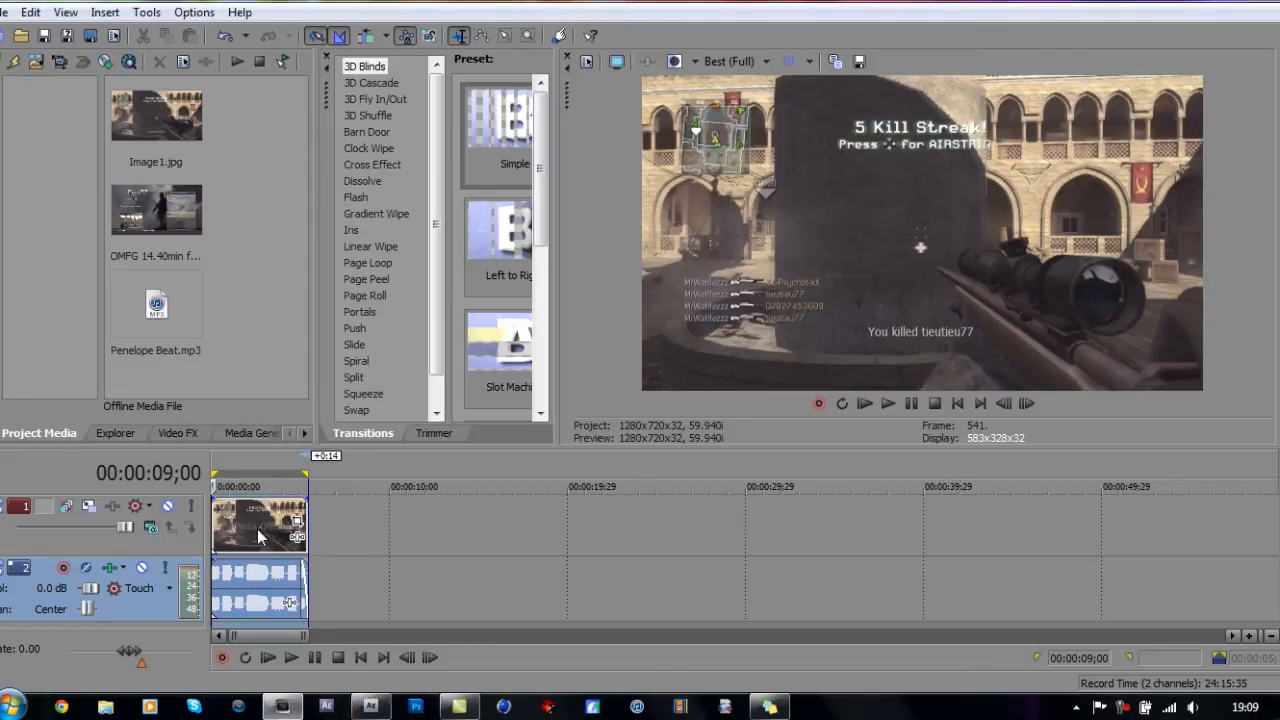
pyautogui.click(257, 530)
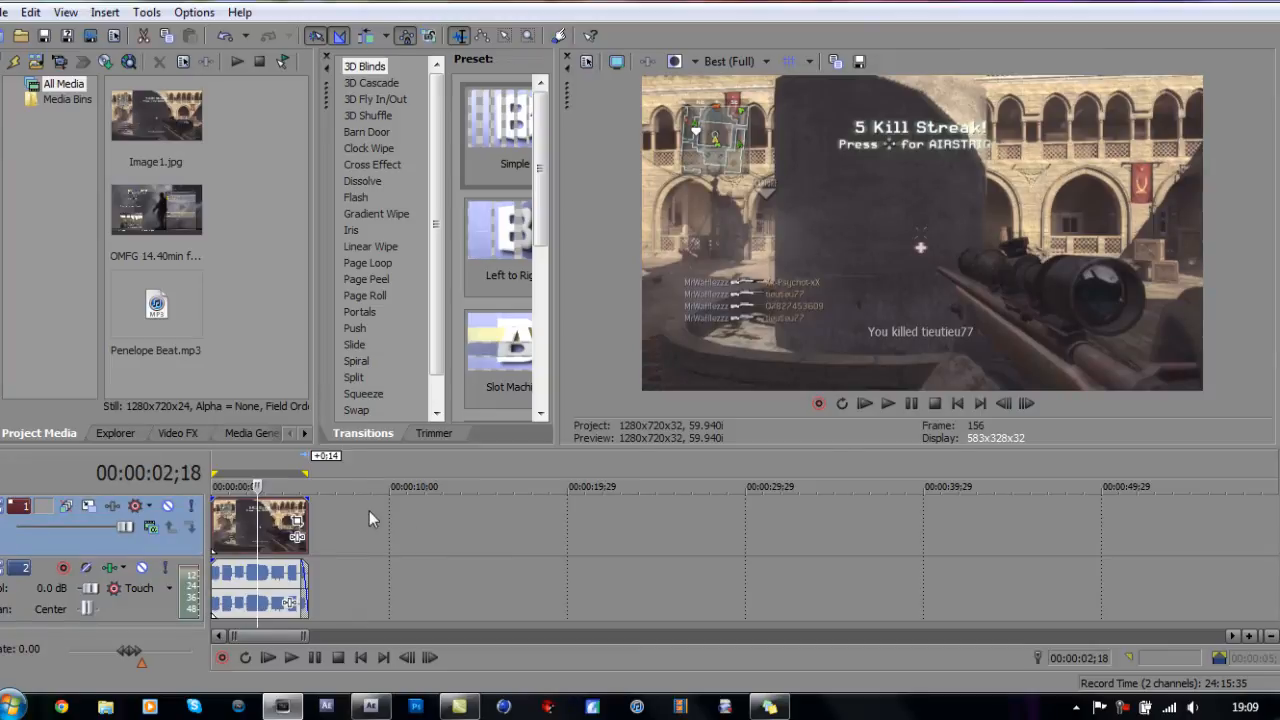
pyautogui.press('Delete')
pyautogui.click(278, 520)
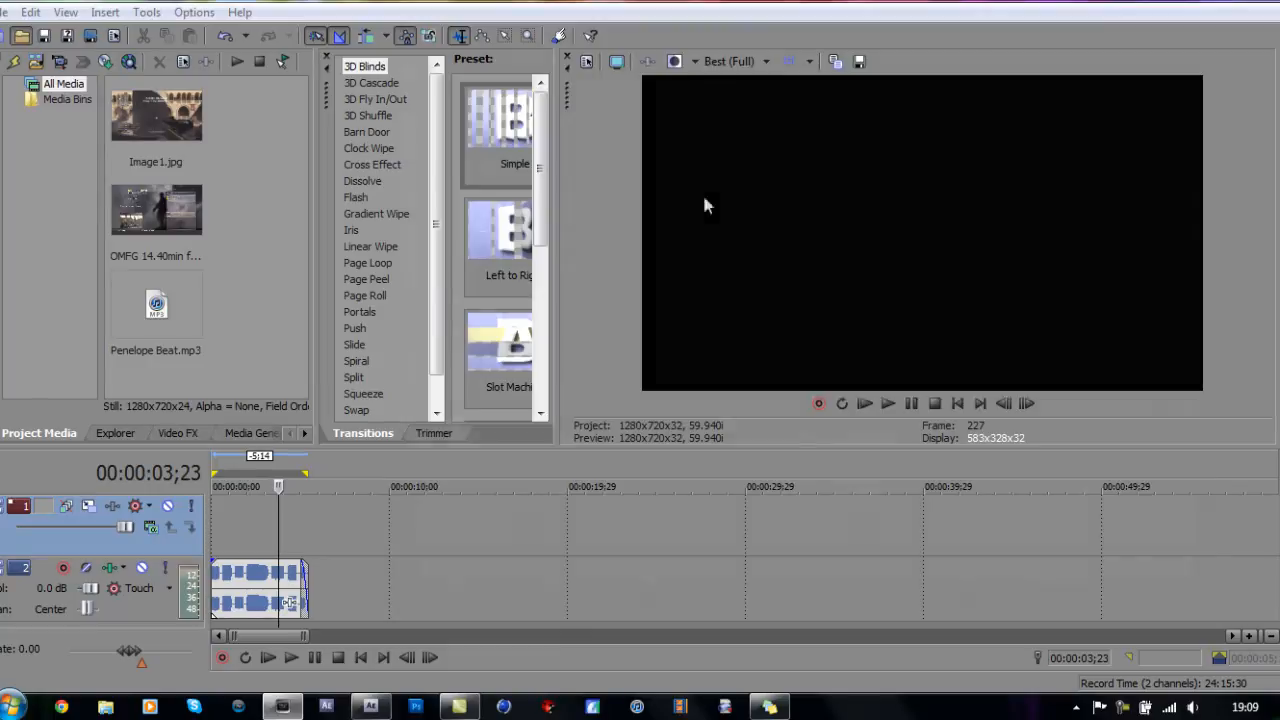
# Import the rendered Music Bars.avi and place it at the start of the video track, aligned with the audio.
pyautogui.hotkey('ctrl', 'o')
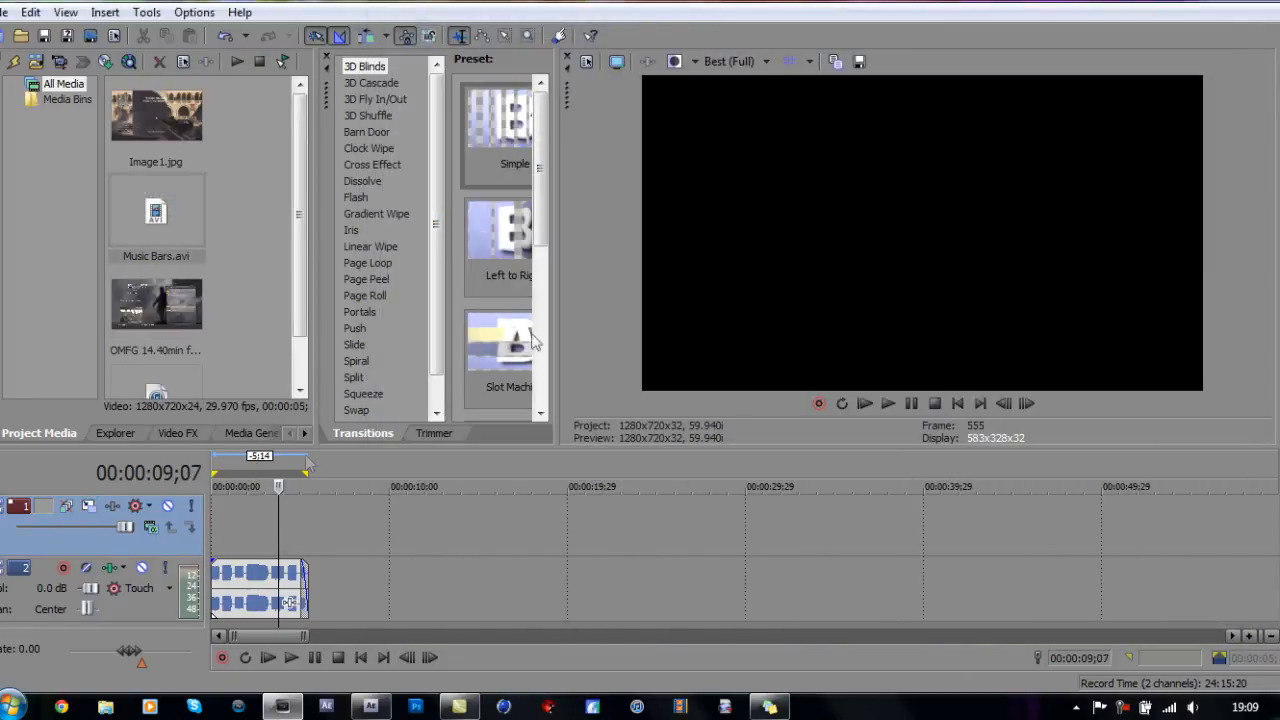
pyautogui.moveTo(156, 210); pyautogui.dragTo(262, 528)
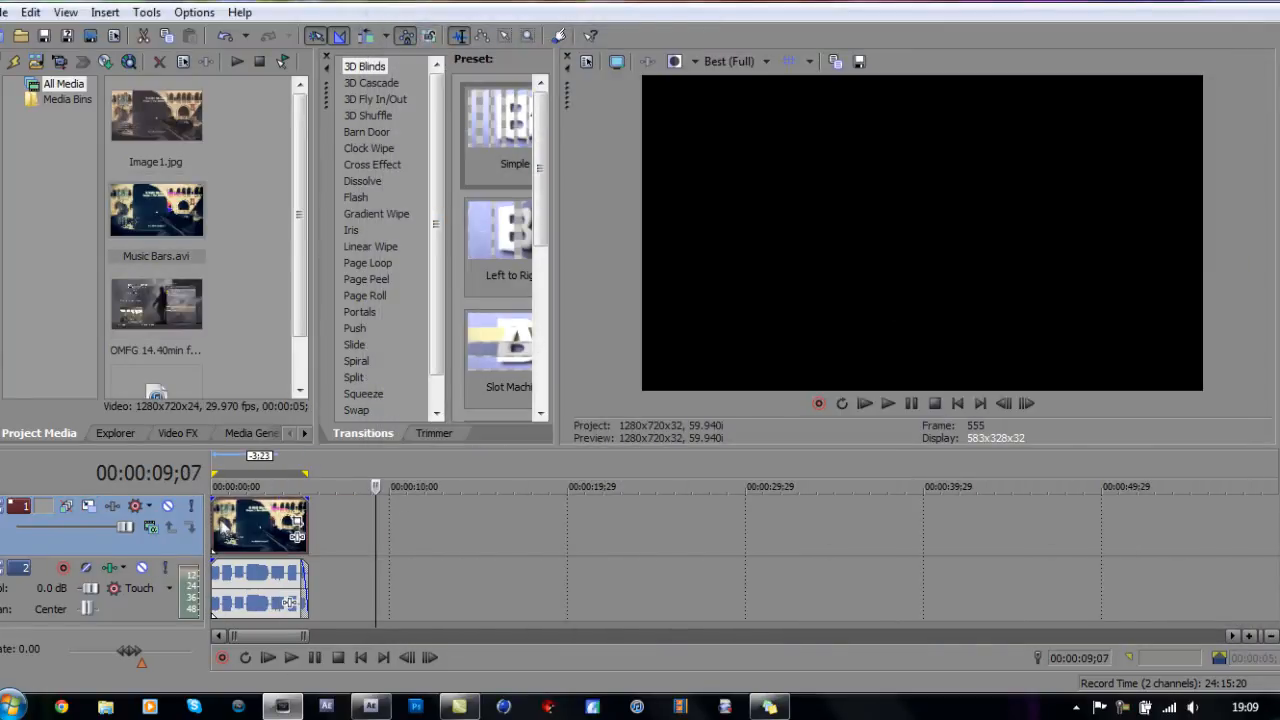
# Select the time range covering the whole Music Bars clip and set the preview quality to Preview (Auto).
pyautogui.moveTo(306, 469); pyautogui.dragTo(212, 470)
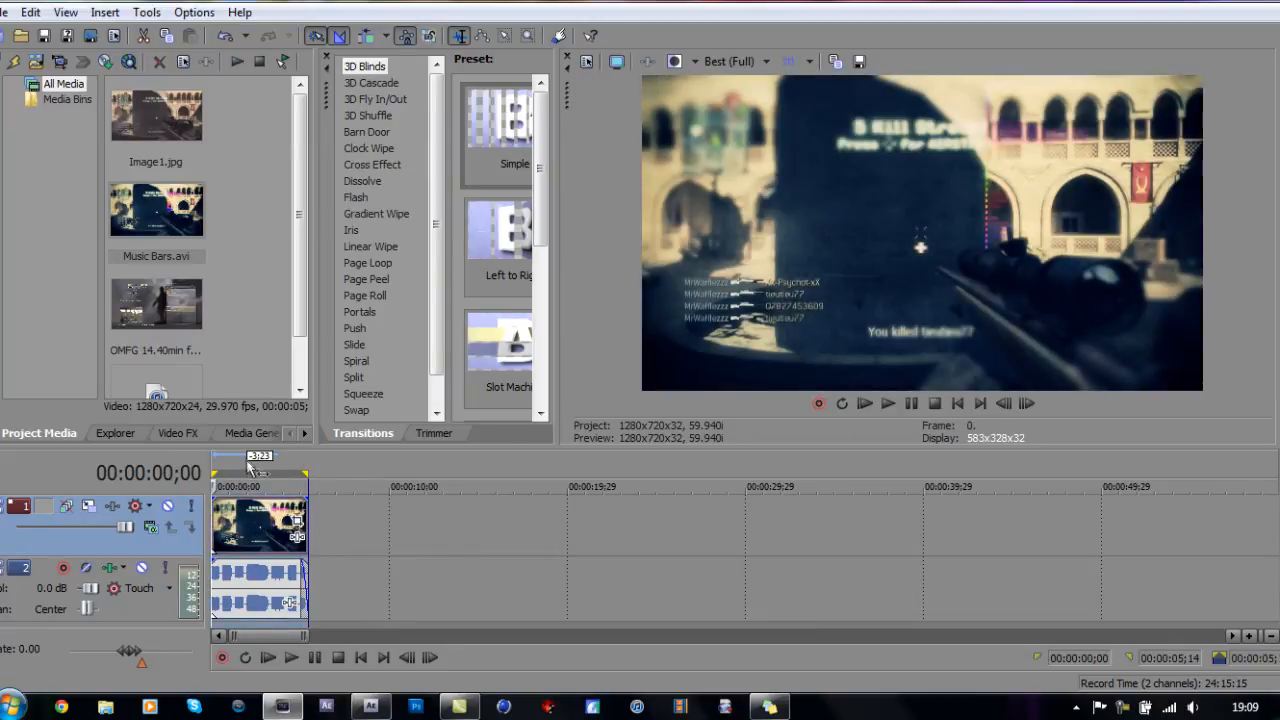
pyautogui.click(750, 62)
pyautogui.moveTo(759, 100)
pyautogui.click(854, 102)
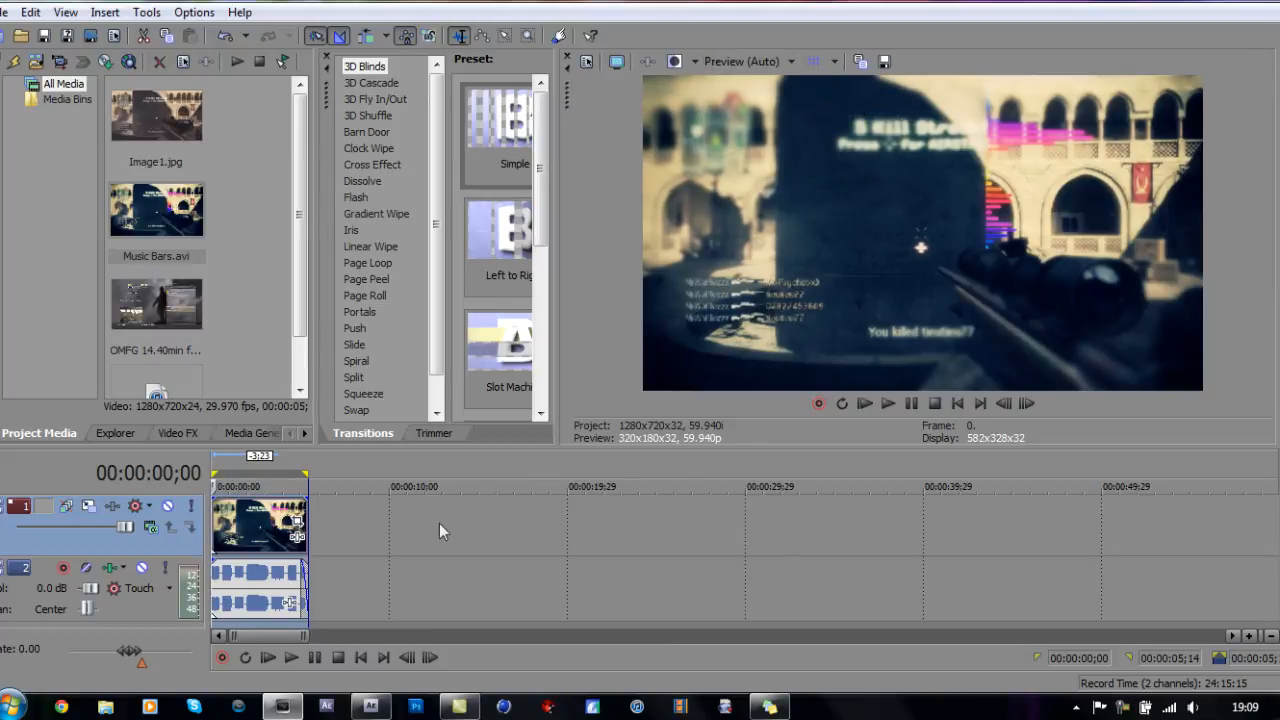